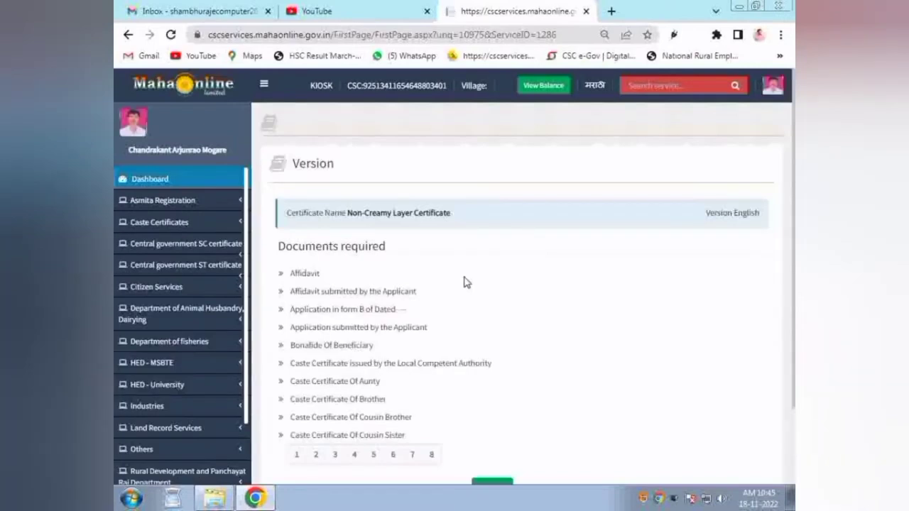
Step: Continue to the blank Non-Creamy Layer application form and reduce browser zoom to 80%
{"action": "scroll", "coordinate": [504, 383], "scroll_direction": "down", "scroll_amount": 2}
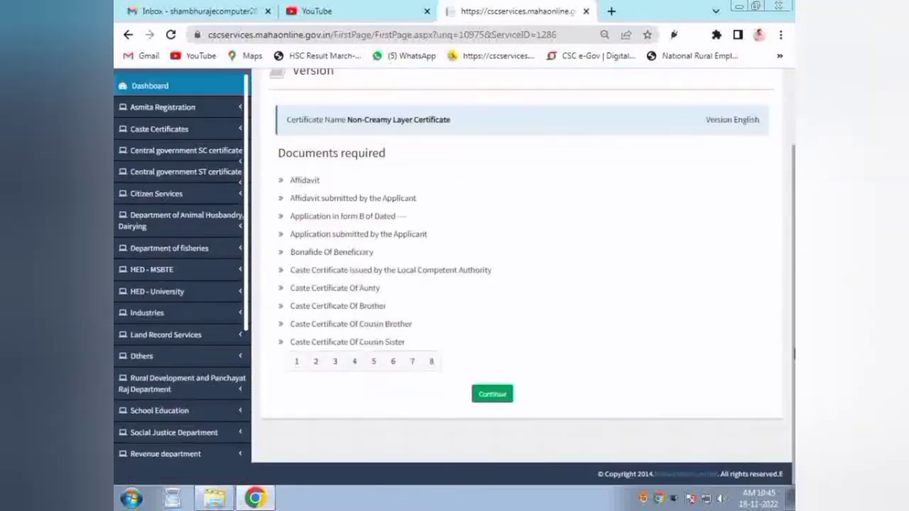
{"action": "left_click", "coordinate": [492, 394]}
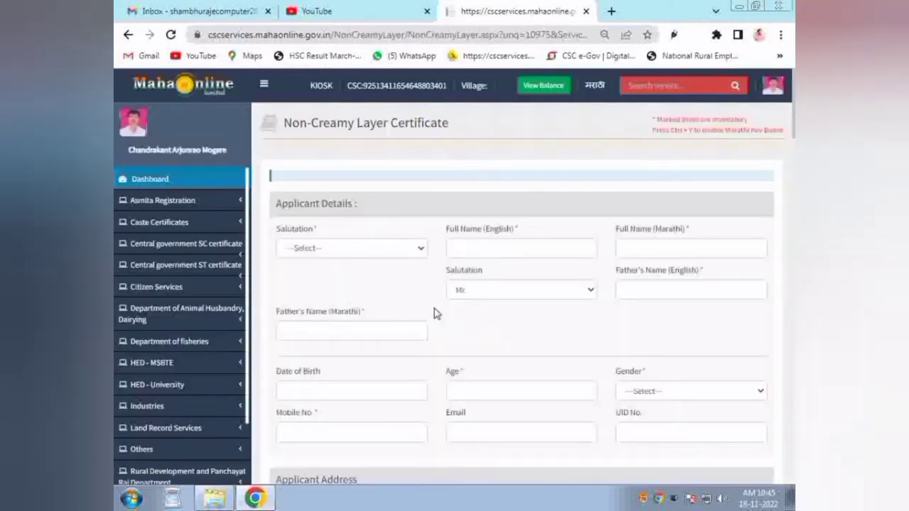
{"action": "left_click_drag", "start_coordinate": [273, 203], "coordinate": [364, 207]}
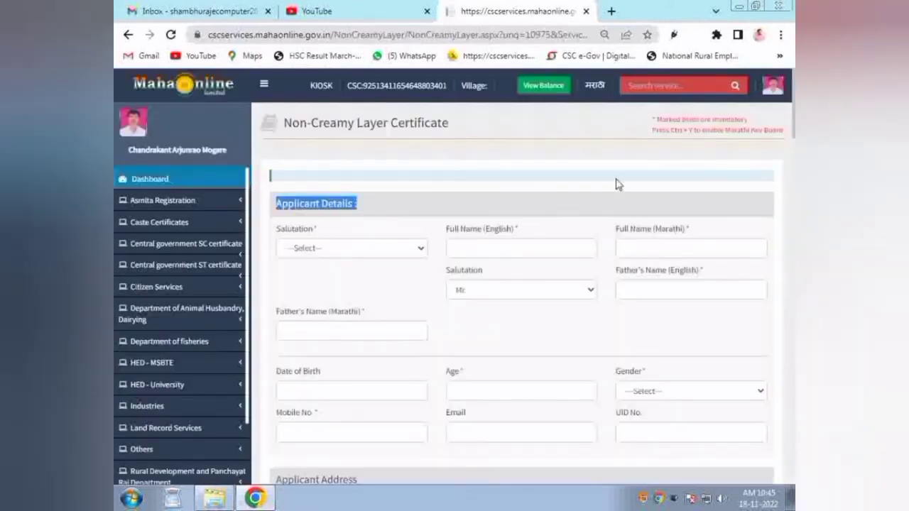
{"action": "left_click", "coordinate": [781, 35]}
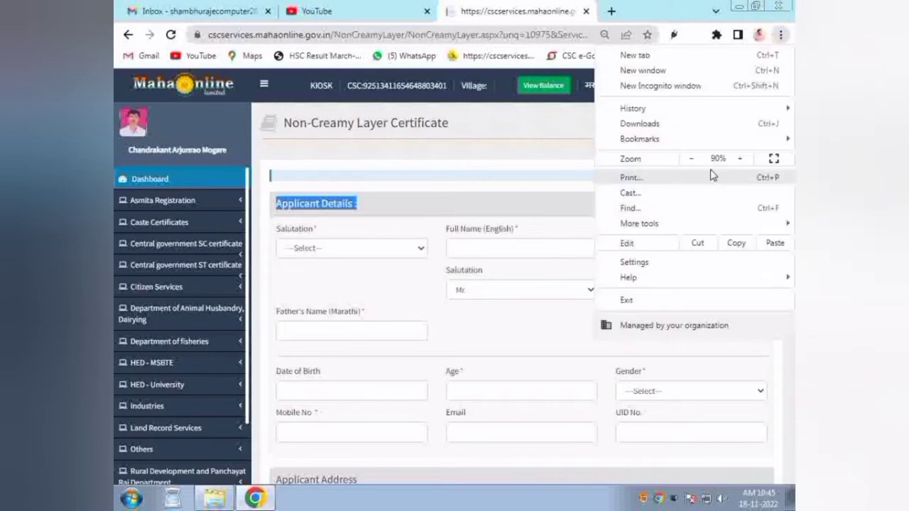
{"action": "left_click", "coordinate": [693, 159]}
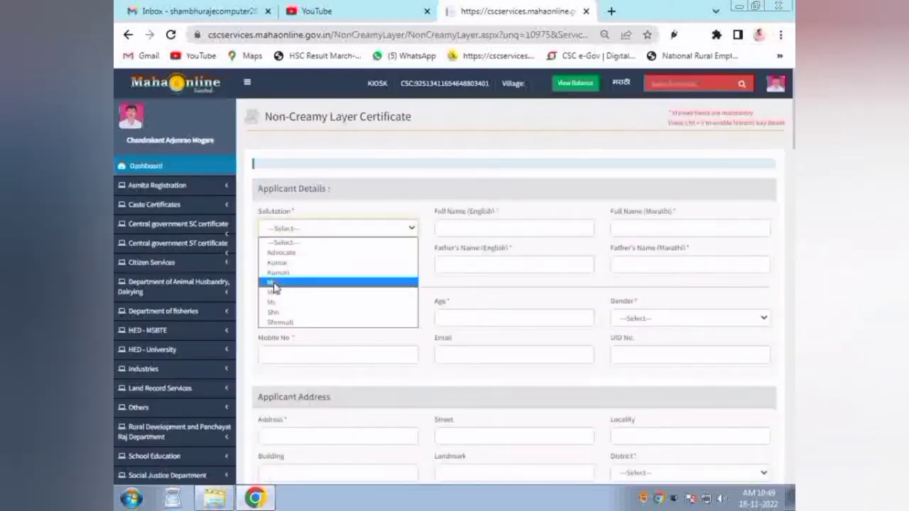
Step: Choose Mr. and enter Demo as the applicant's full name in English and Marathi
{"action": "left_click", "coordinate": [277, 283]}
{"action": "left_click", "coordinate": [457, 230]}
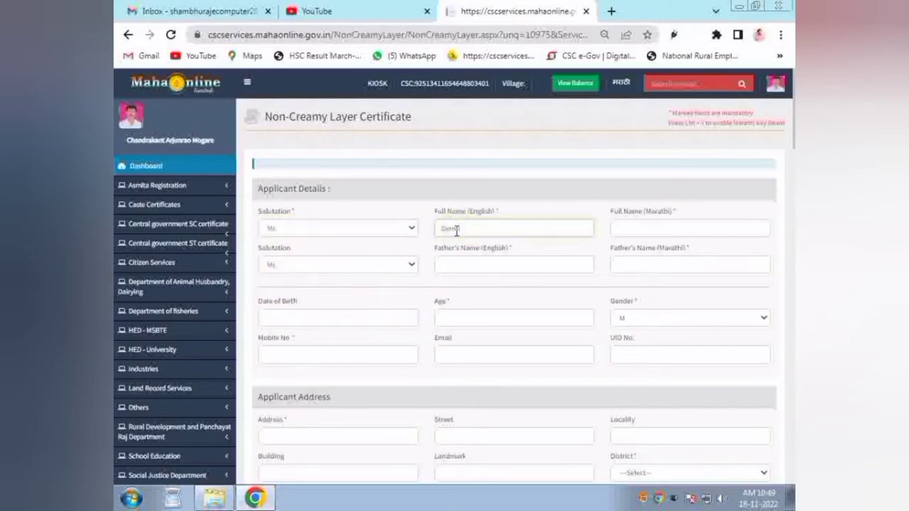
{"action": "key", "text": "Tab"}
{"action": "key", "text": "shift+Tab"}
{"action": "left_click", "coordinate": [647, 227]}
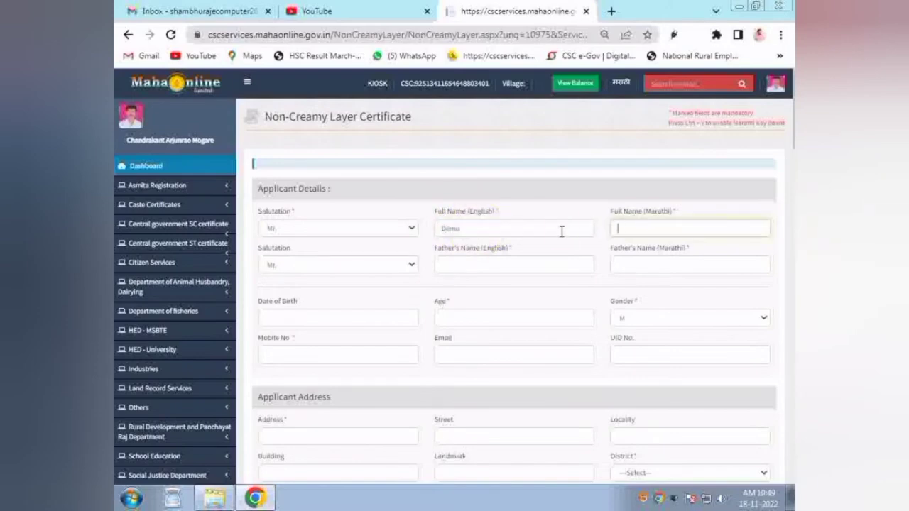
{"action": "key", "text": "shift+Tab"}
{"action": "key", "text": "Tab"}
{"action": "key", "text": "shift+Tab"}
{"action": "key", "text": "ctrl+c"}
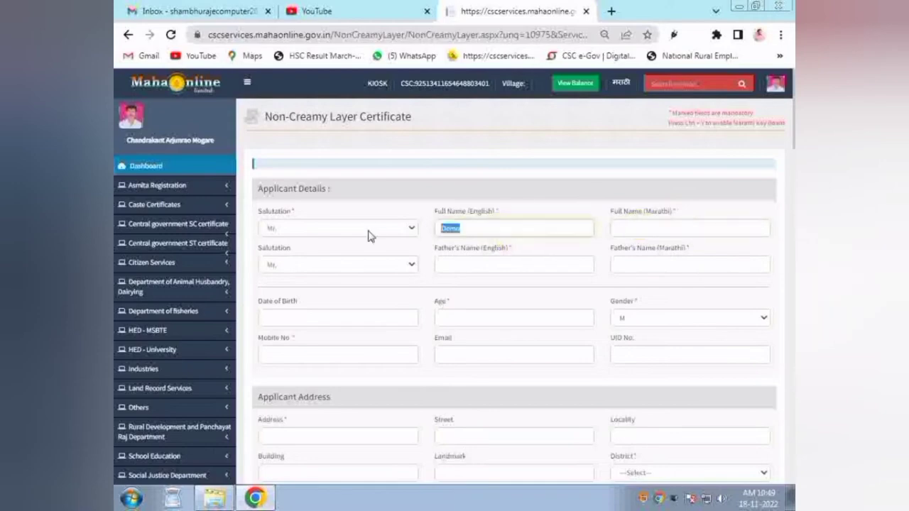
{"action": "key", "text": "Tab"}
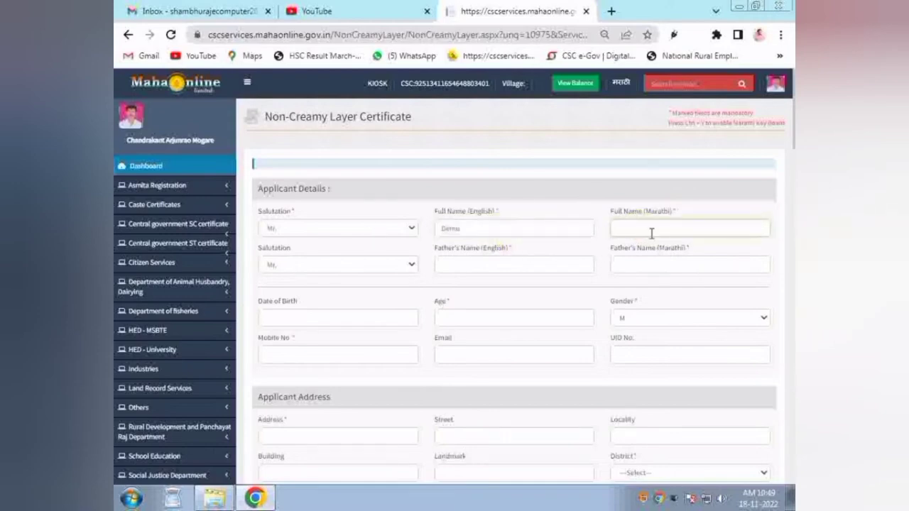
{"action": "key", "text": "ctrl+v"}
{"action": "key", "text": "Tab"}
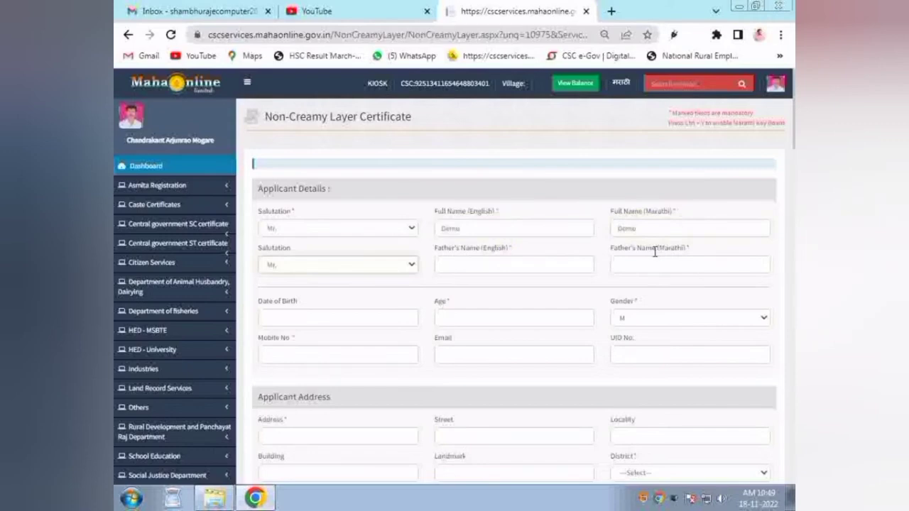
Step: Keep Mr. as the father's salutation and enter Demo as his English and Marathi name
{"action": "left_click", "coordinate": [301, 268]}
{"action": "left_click", "coordinate": [345, 279]}
{"action": "left_click", "coordinate": [466, 262]}
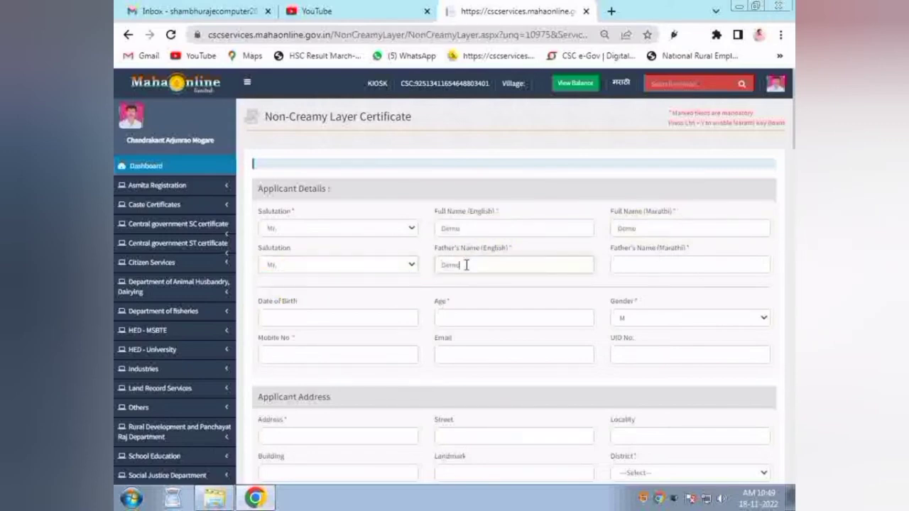
{"action": "left_click", "coordinate": [631, 261]}
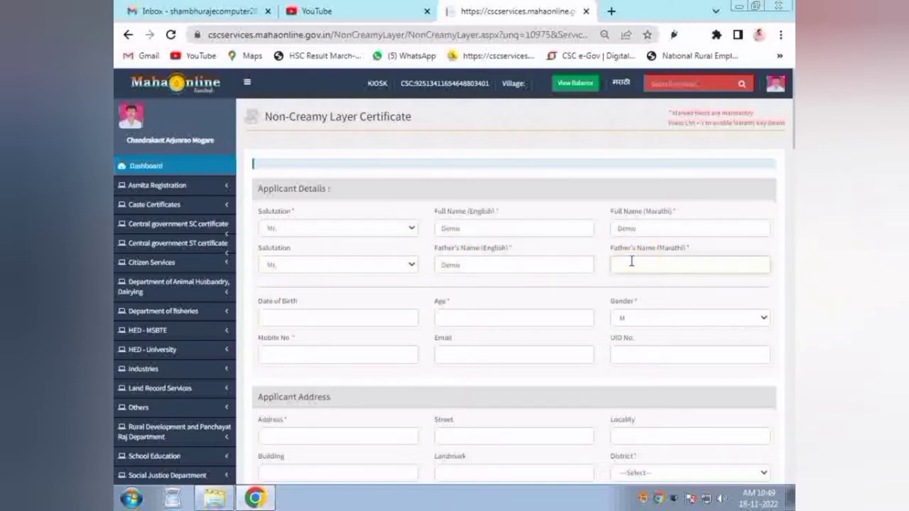
{"action": "key", "text": "Tab"}
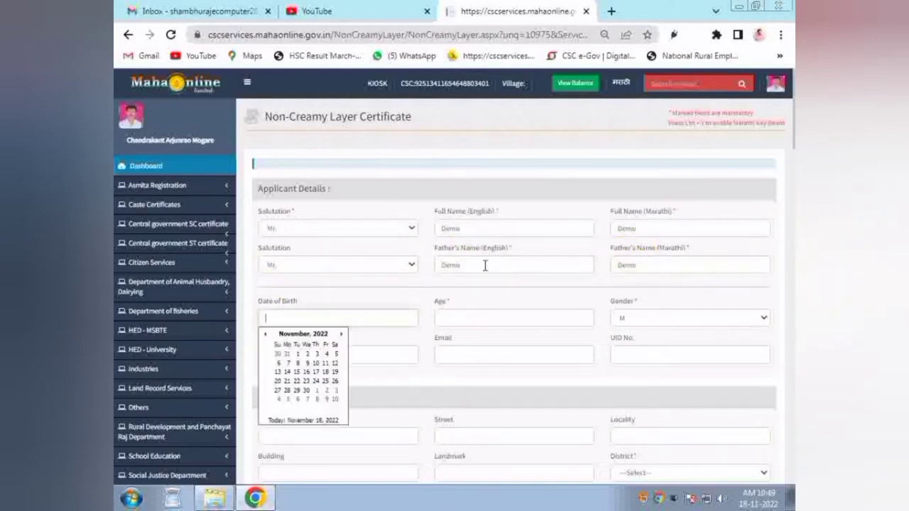
Step: Set the date of birth to 18/11/2022 from the calendar, dismissing the alert
{"action": "left_click_drag", "start_coordinate": [260, 299], "coordinate": [301, 303]}
{"action": "left_click", "coordinate": [294, 315]}
{"action": "key", "text": "Return"}
{"action": "left_click", "coordinate": [282, 310]}
{"action": "left_click", "coordinate": [309, 367]}
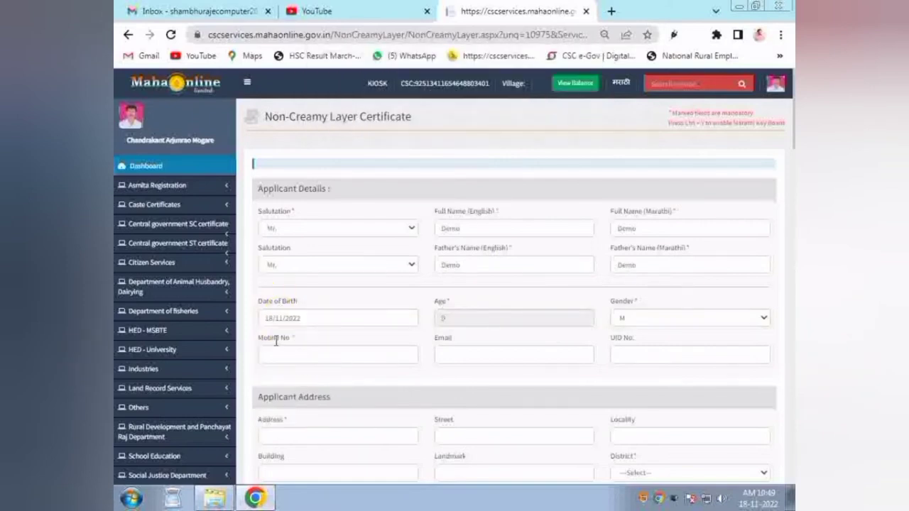
{"action": "left_click_drag", "start_coordinate": [258, 338], "coordinate": [299, 344]}
Step: Enter the applicant's mobile number and e-mail address, leaving UID No. blank
{"action": "left_click", "coordinate": [302, 355]}
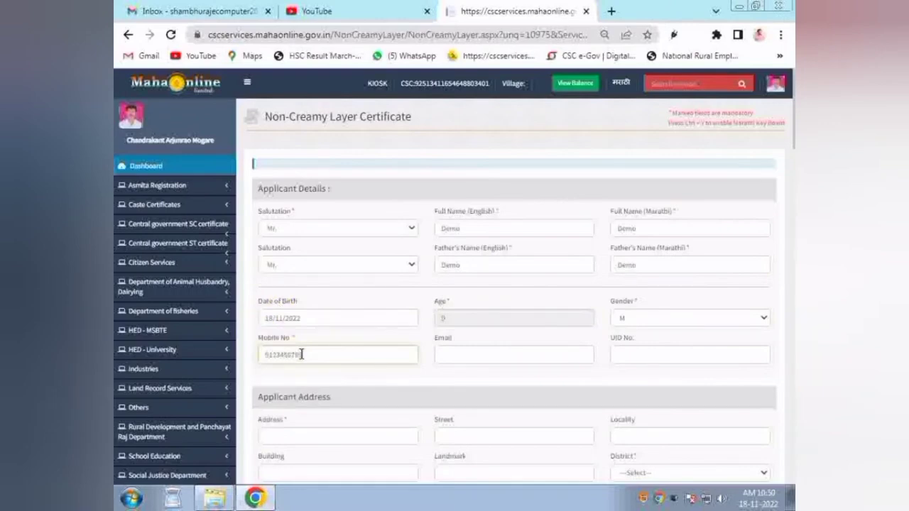
{"action": "left_click", "coordinate": [447, 348]}
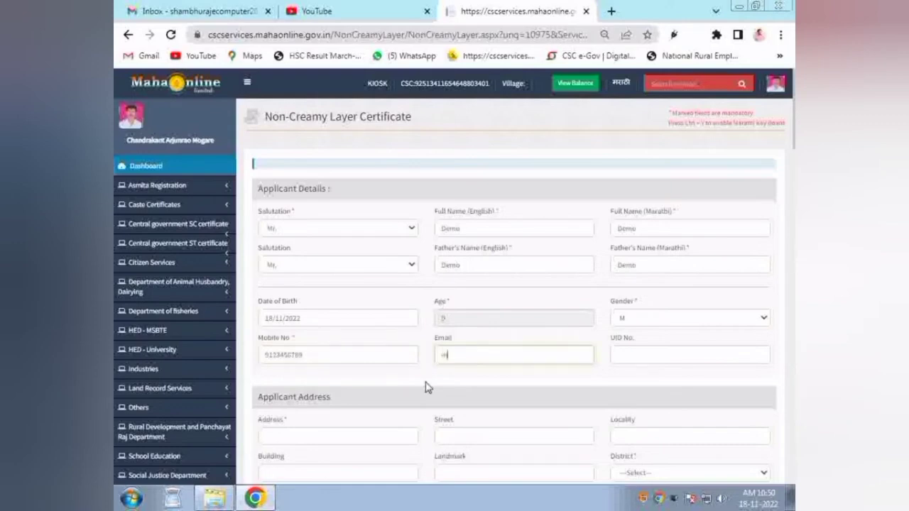
{"action": "left_click", "coordinate": [637, 352]}
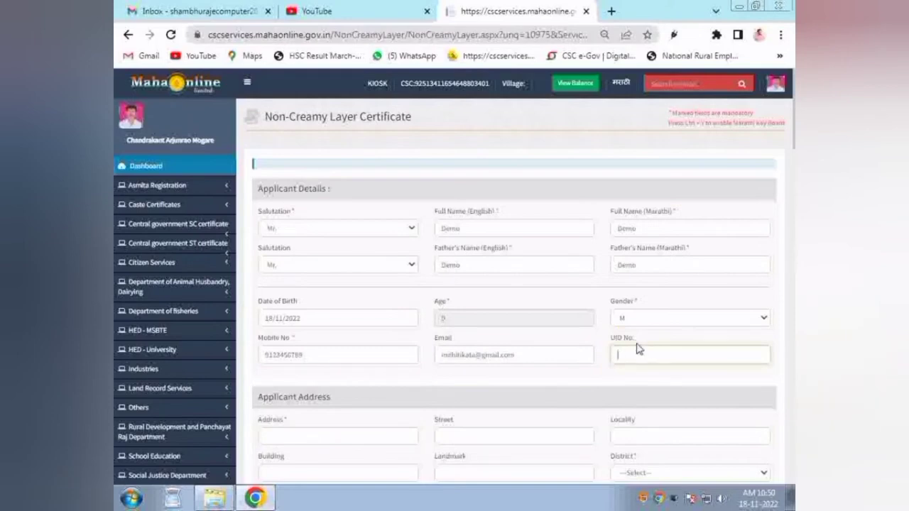
{"action": "left_click_drag", "start_coordinate": [614, 345], "coordinate": [655, 349]}
{"action": "left_click", "coordinate": [462, 402]}
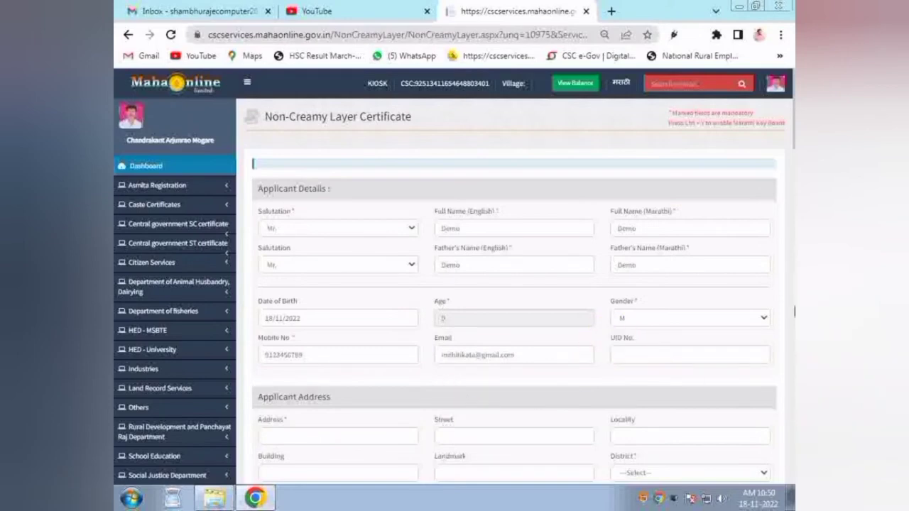
{"action": "scroll", "coordinate": [794, 217], "scroll_direction": "down", "scroll_amount": 3}
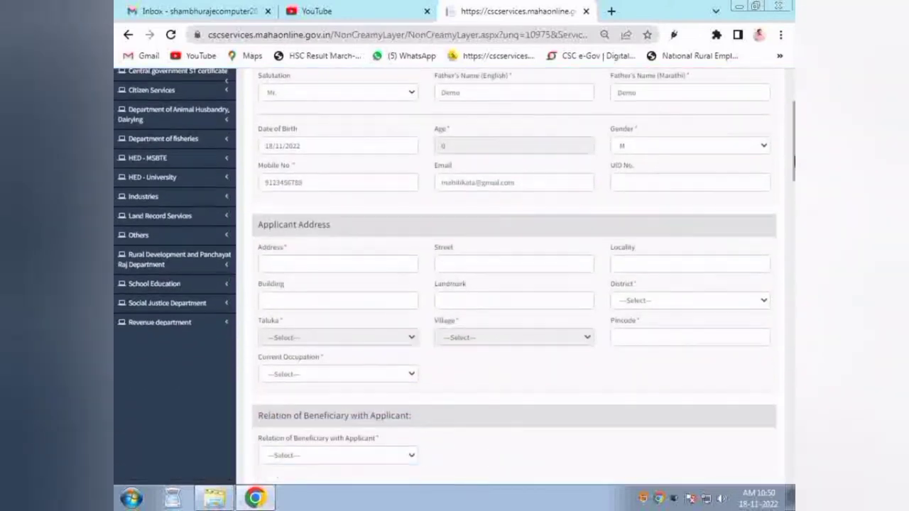
Step: Fill the applicant's Address field with 'Address'
{"action": "left_click_drag", "start_coordinate": [254, 167], "coordinate": [345, 172]}
{"action": "left_click", "coordinate": [325, 204]}
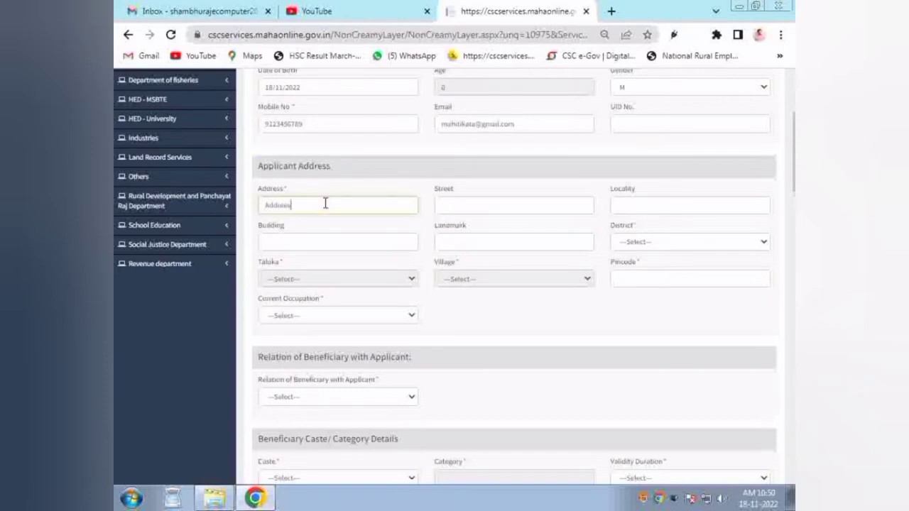
{"action": "key", "text": "Tab"}
{"action": "left_click", "coordinate": [279, 207]}
{"action": "key", "text": "Tab"}
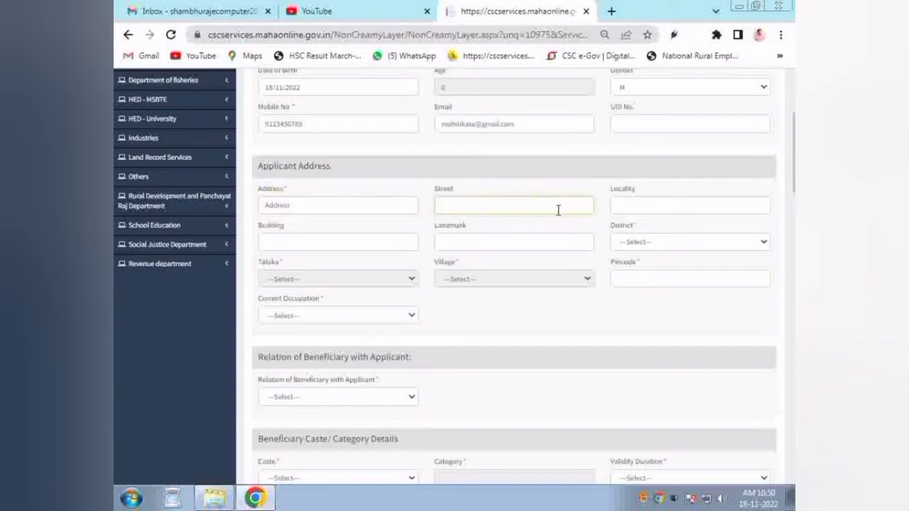
{"action": "left_click", "coordinate": [636, 201]}
{"action": "left_click", "coordinate": [538, 243]}
{"action": "left_click", "coordinate": [350, 207]}
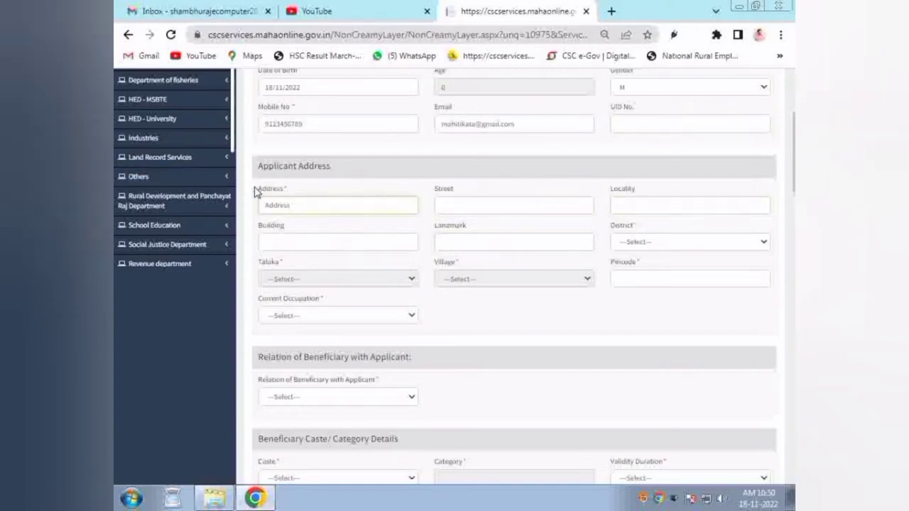
{"action": "left_click_drag", "start_coordinate": [258, 188], "coordinate": [305, 195]}
{"action": "key", "text": "ctrl+c"}
{"action": "left_click", "coordinate": [360, 207]}
{"action": "key", "text": "ctrl+v"}
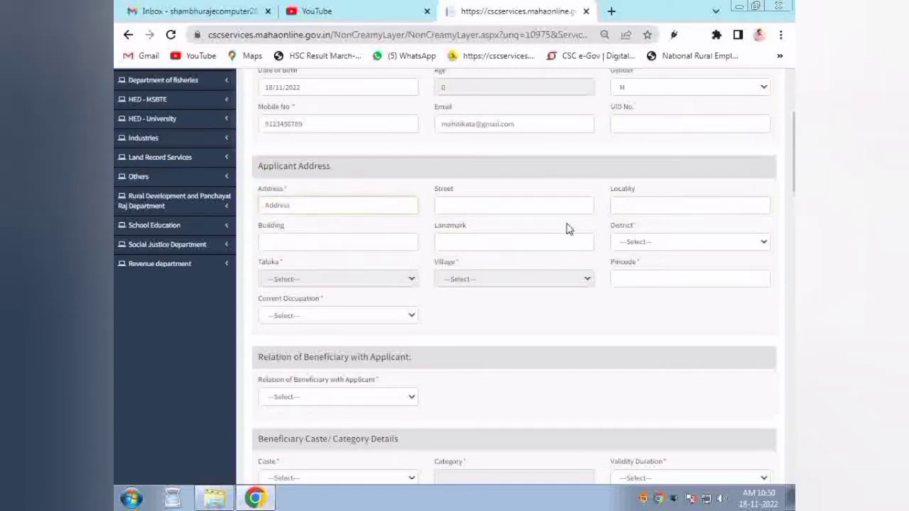
Step: Choose Parbhani district, Sailu taluka, Sailu (M Cl) village and pincode 431503
{"action": "left_click", "coordinate": [652, 243]}
{"action": "type", "text": "par"}
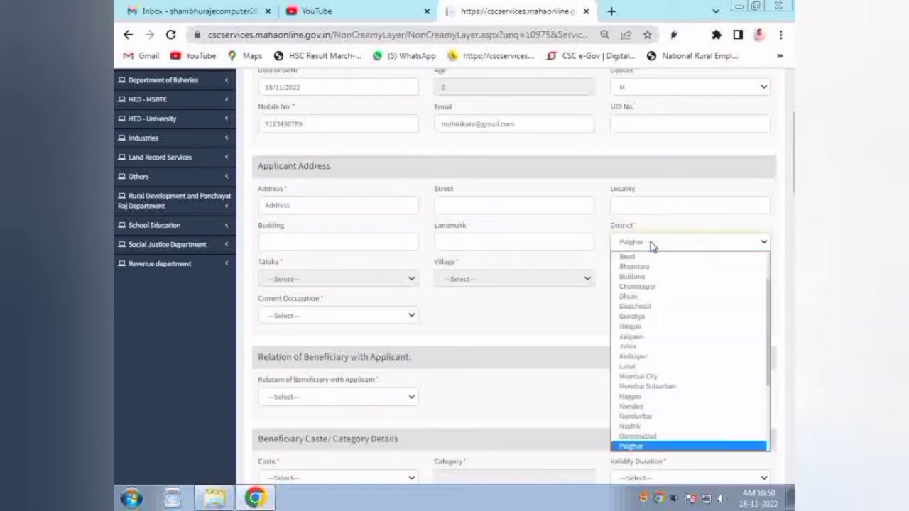
{"action": "key", "text": "Return"}
{"action": "left_click", "coordinate": [334, 283]}
{"action": "type", "text": "s"}
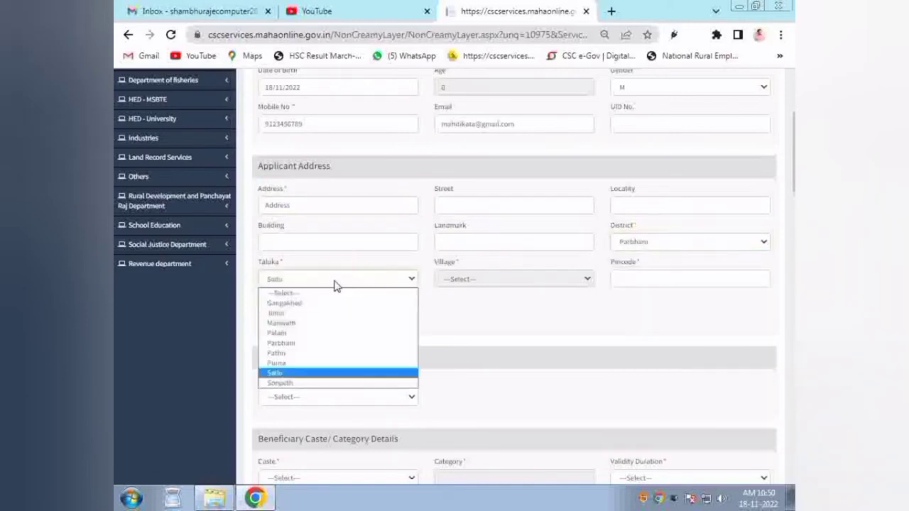
{"action": "key", "text": "Return"}
{"action": "left_click", "coordinate": [454, 281]}
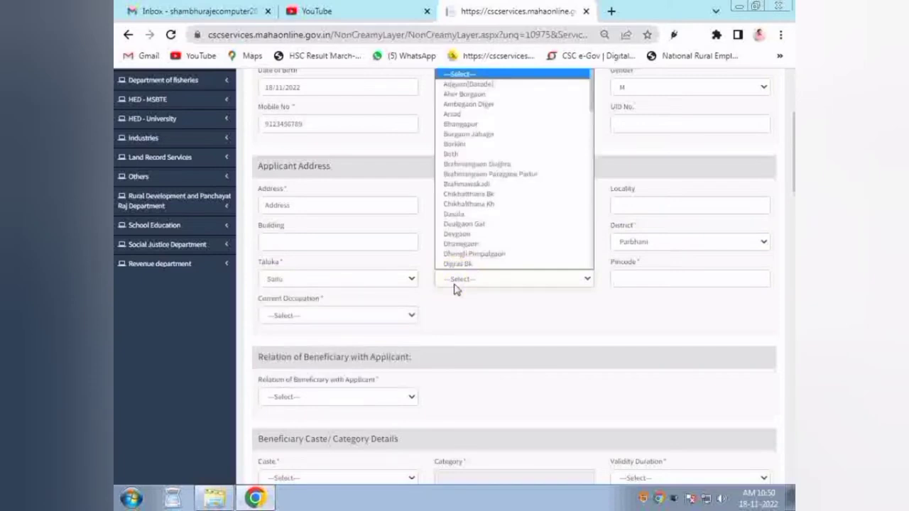
{"action": "type", "text": "s"}
{"action": "key", "text": "Tab"}
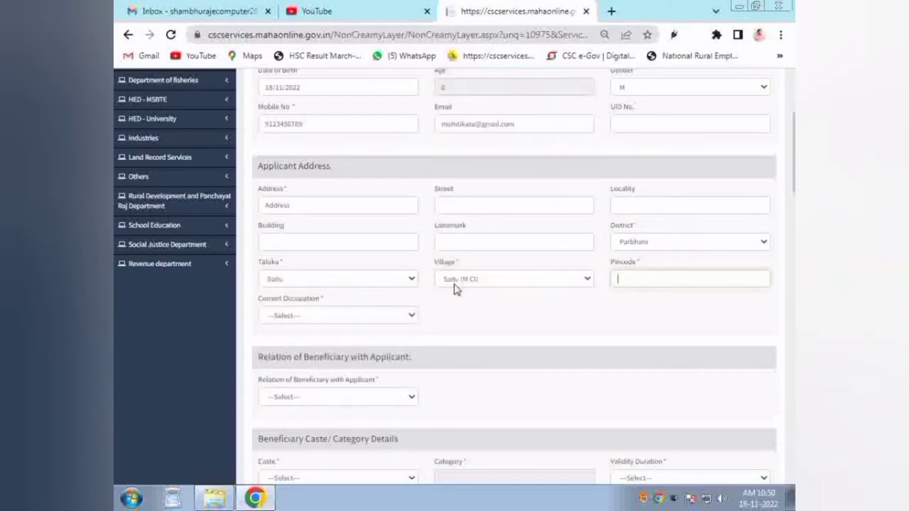
{"action": "type", "text": "431503"}
Step: Set current occupation to Student and beneficiary relation to Son
{"action": "left_click", "coordinate": [287, 312]}
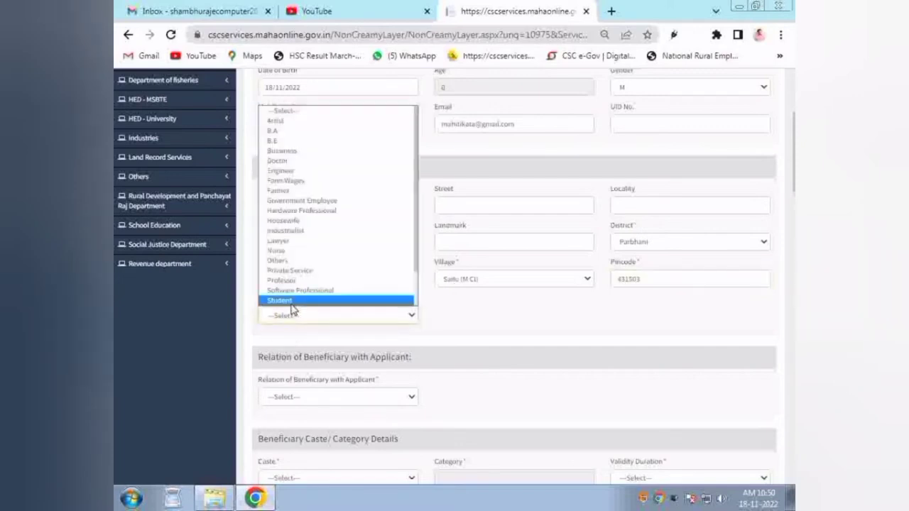
{"action": "left_click", "coordinate": [293, 312]}
{"action": "left_click", "coordinate": [303, 316]}
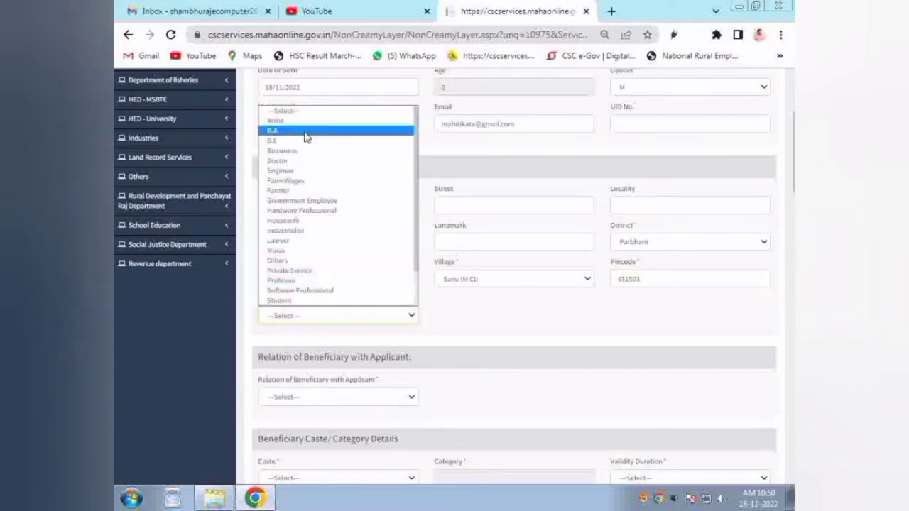
{"action": "left_click", "coordinate": [292, 301]}
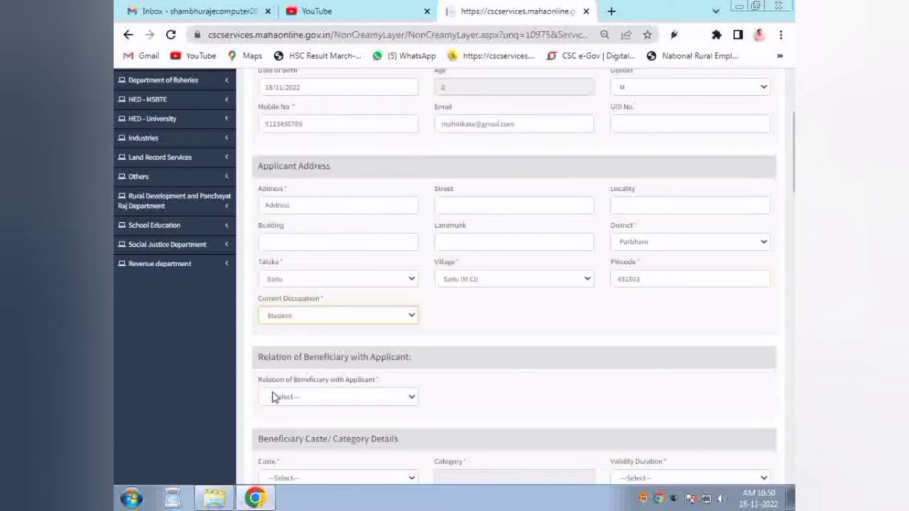
{"action": "left_click", "coordinate": [297, 398]}
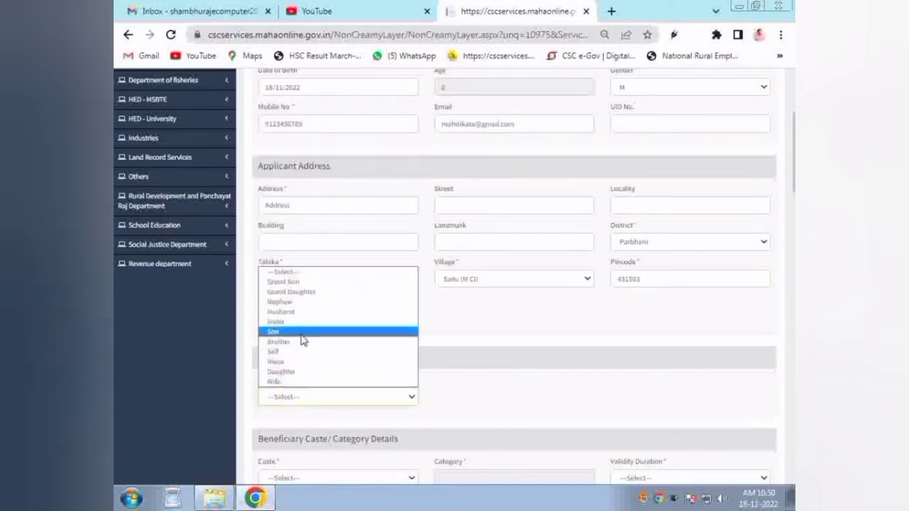
{"action": "left_click", "coordinate": [298, 351]}
{"action": "left_click", "coordinate": [293, 398]}
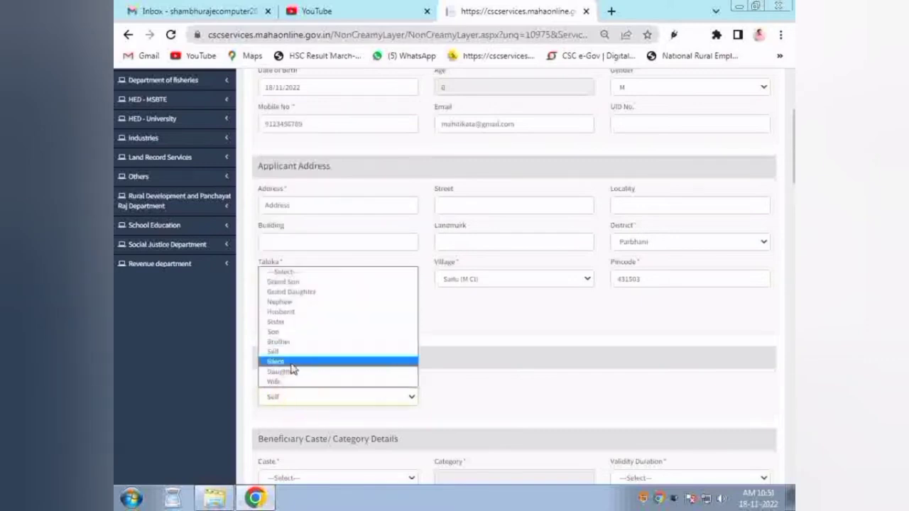
{"action": "left_click", "coordinate": [288, 332]}
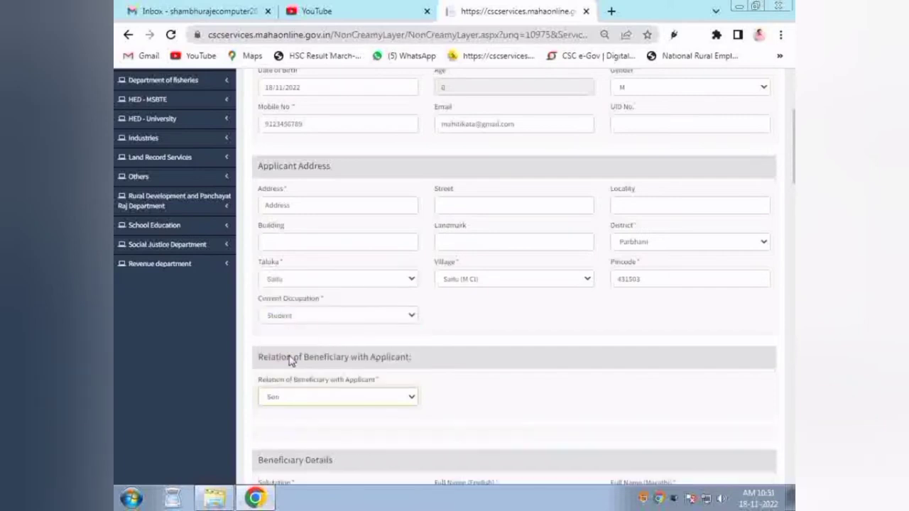
Step: Change the Relation of Beneficiary with Applicant to Self, after briefly trying Grand Son
{"action": "left_click", "coordinate": [277, 398]}
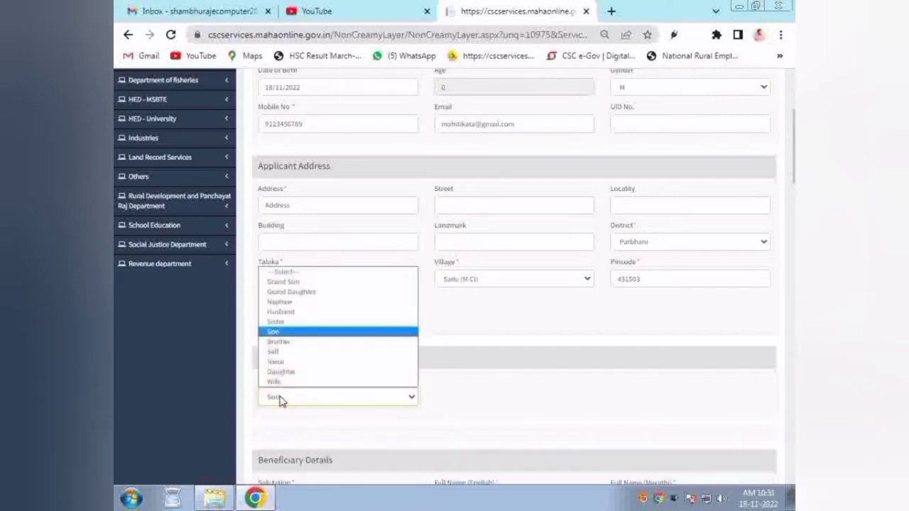
{"action": "left_click", "coordinate": [294, 352]}
{"action": "scroll", "coordinate": [409, 244], "scroll_direction": "down", "scroll_amount": 3}
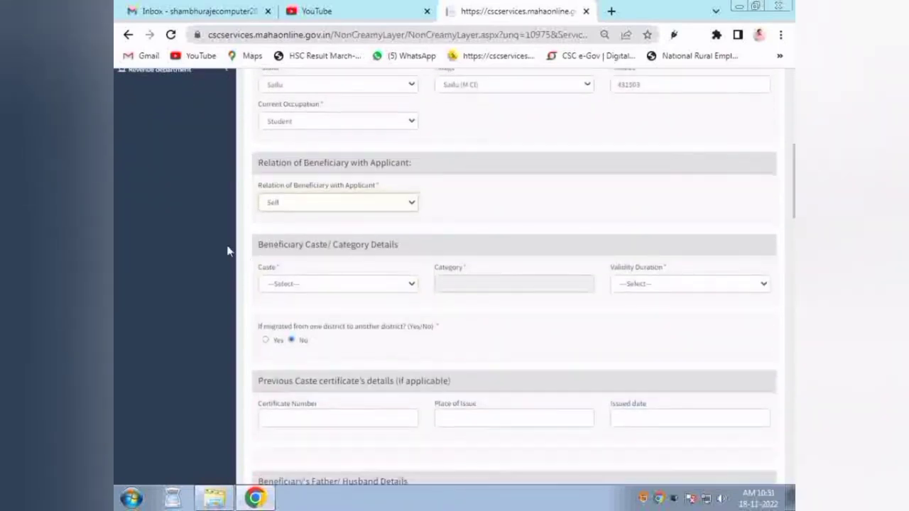
{"action": "left_click", "coordinate": [314, 284]}
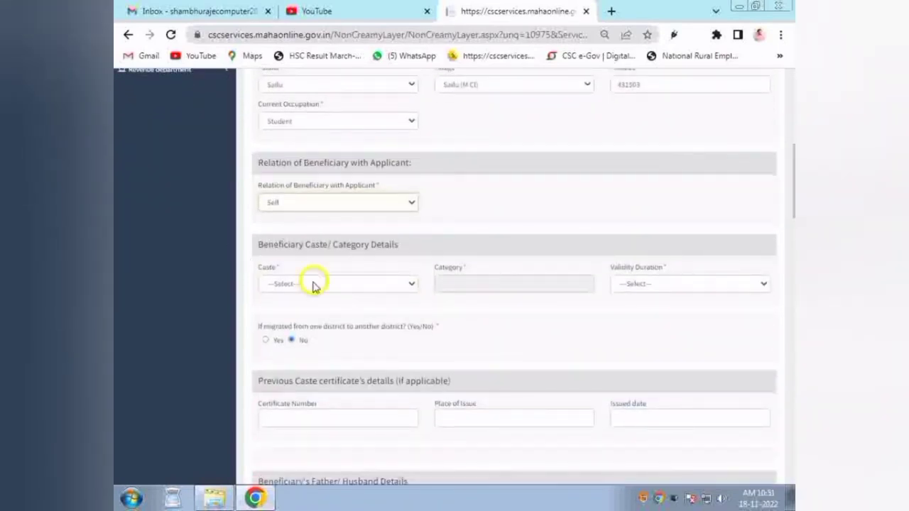
{"action": "left_click", "coordinate": [314, 284]}
{"action": "left_click", "coordinate": [304, 203]}
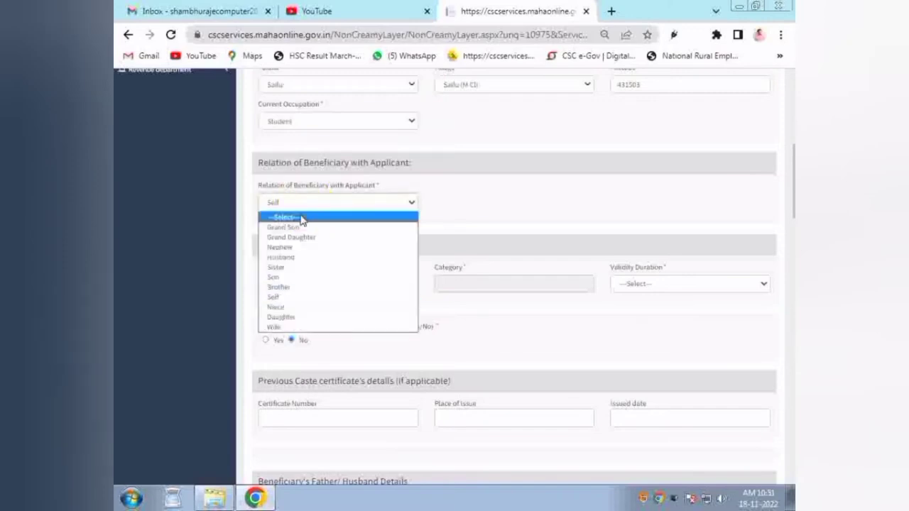
{"action": "left_click", "coordinate": [301, 226]}
{"action": "left_click", "coordinate": [283, 304]}
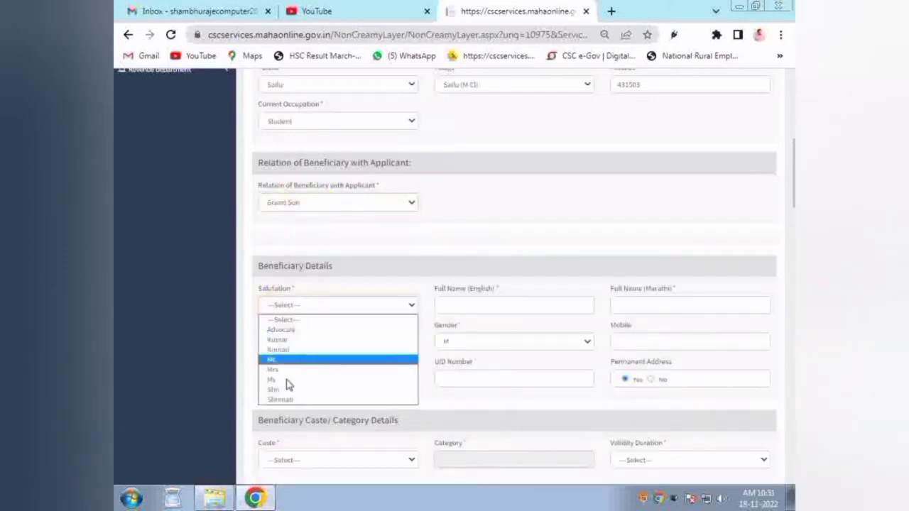
{"action": "left_click", "coordinate": [490, 304]}
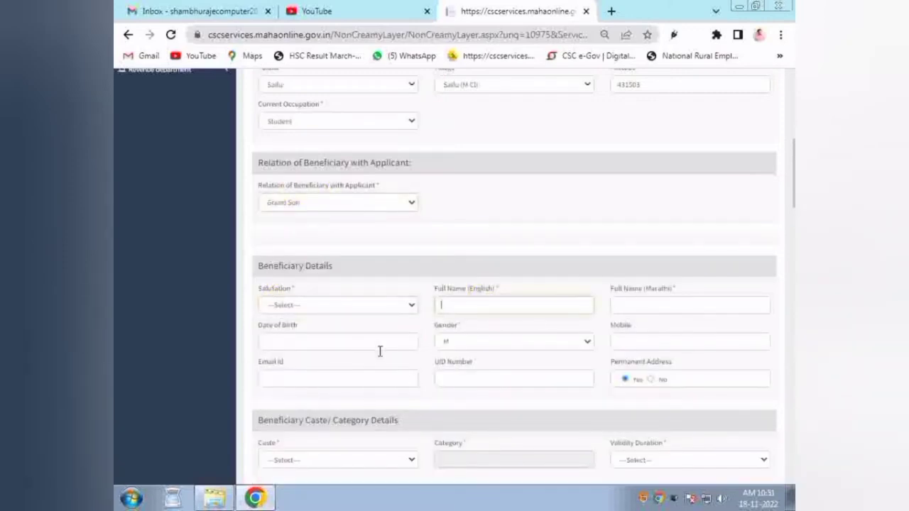
{"action": "left_click", "coordinate": [284, 206]}
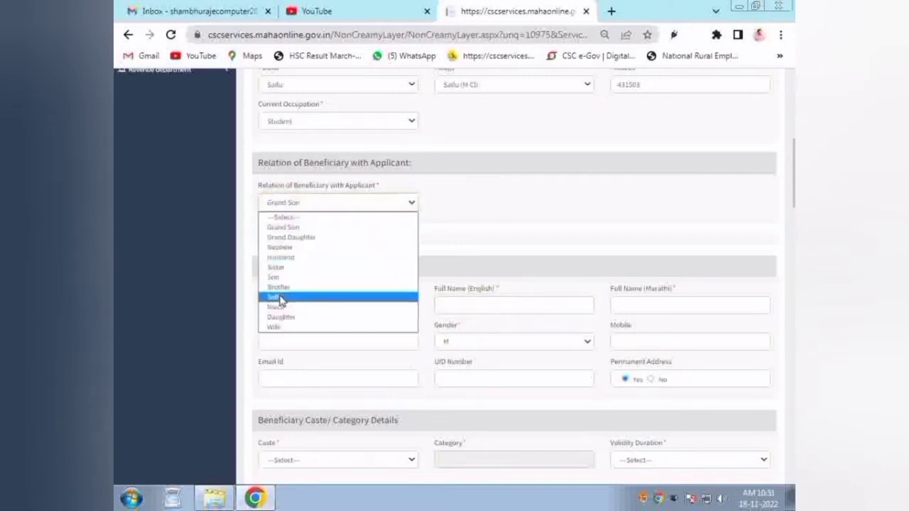
{"action": "left_click", "coordinate": [279, 300]}
Step: Pick RAIN (BAGWAN)(182) from the Caste list, check the OBC category, and choose 3 Years validity
{"action": "left_click", "coordinate": [289, 284]}
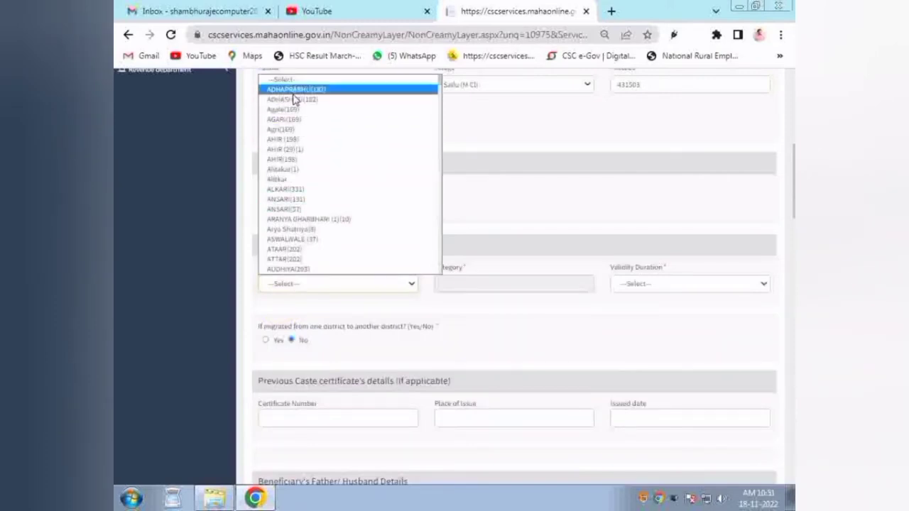
{"action": "key", "text": "s"}
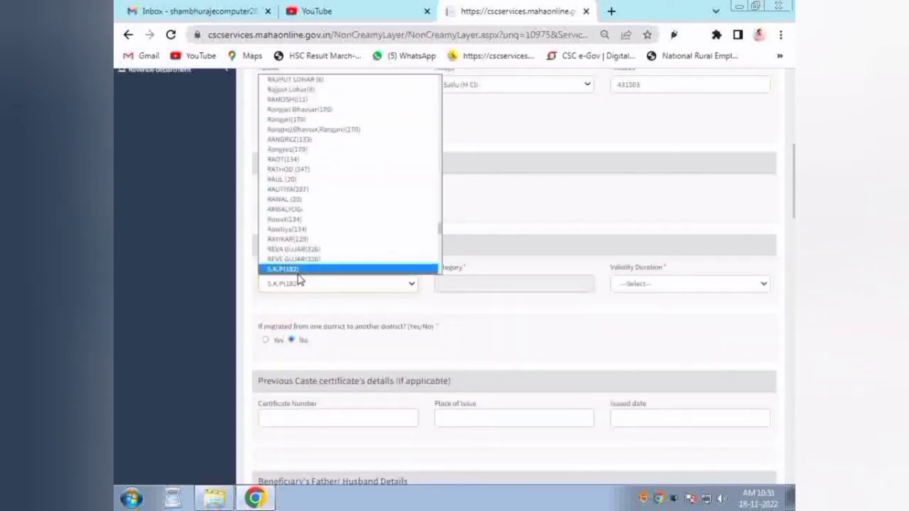
{"action": "left_click", "coordinate": [308, 171]}
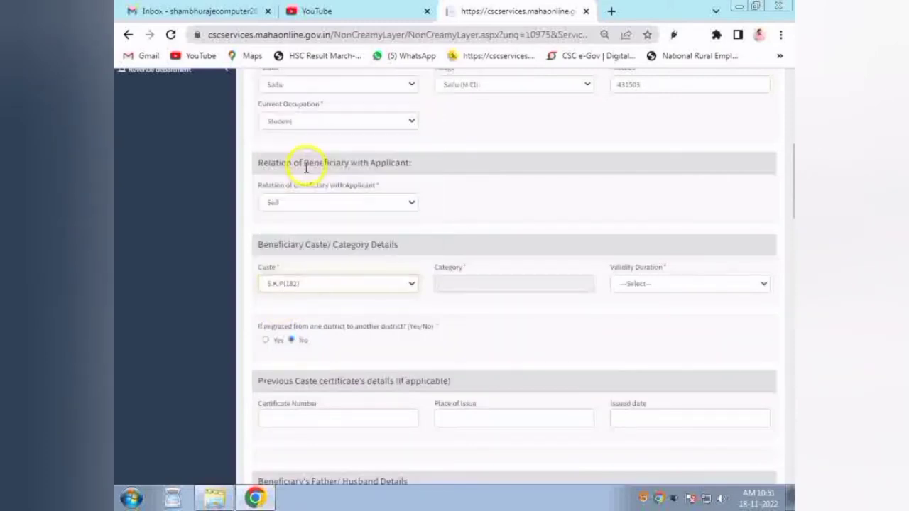
{"action": "left_click", "coordinate": [320, 286]}
{"action": "left_click", "coordinate": [315, 121]}
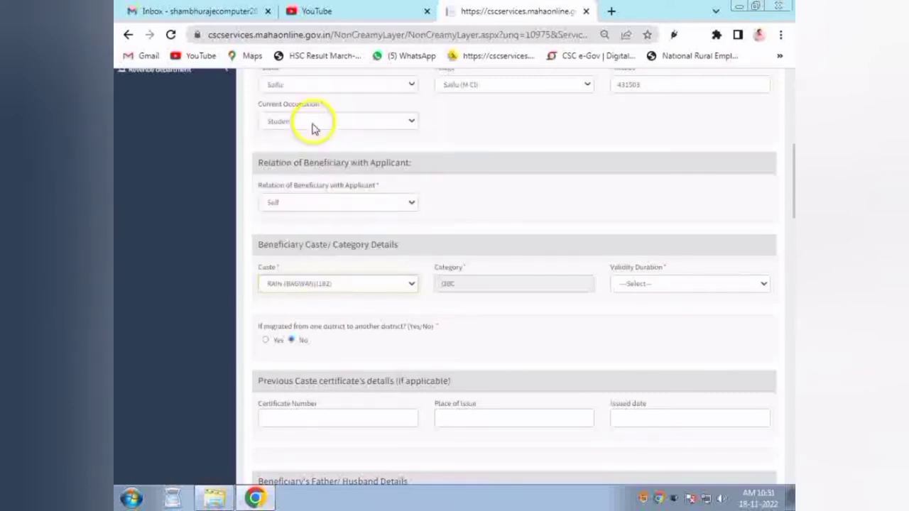
{"action": "double_click", "coordinate": [473, 286]}
{"action": "left_click", "coordinate": [667, 287]}
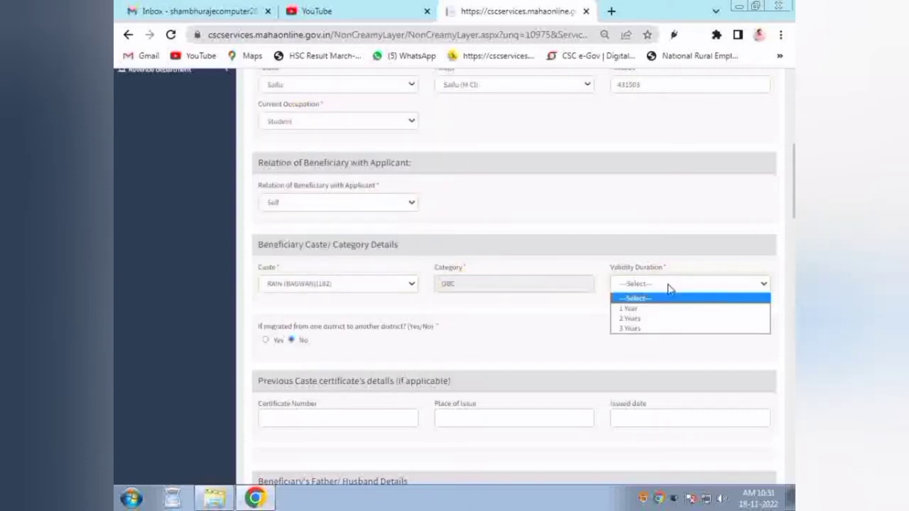
{"action": "left_click", "coordinate": [639, 329]}
{"action": "scroll", "coordinate": [793, 188], "scroll_direction": "down", "scroll_amount": 1}
{"action": "scroll", "coordinate": [794, 188], "scroll_direction": "down", "scroll_amount": 2}
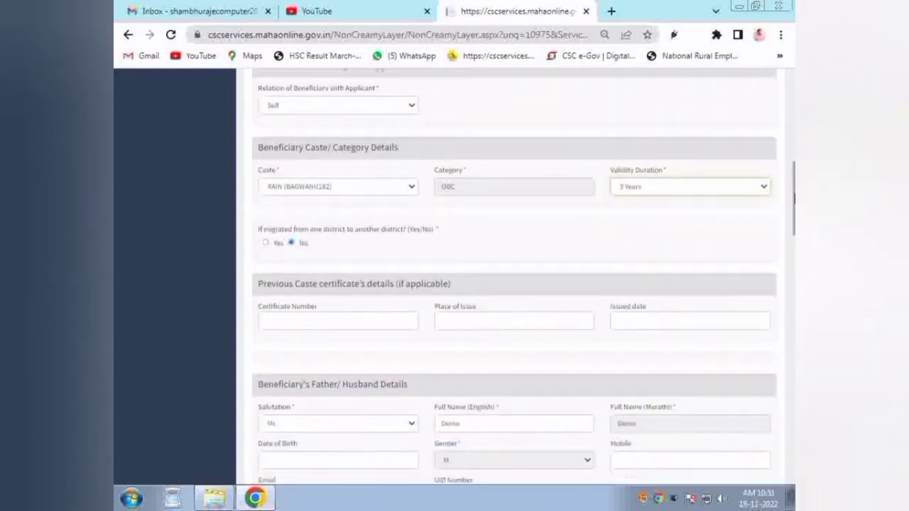
Step: Answer Yes to migration and choose Parbhani as the migrant district
{"action": "left_click", "coordinate": [290, 244]}
{"action": "left_click", "coordinate": [266, 244]}
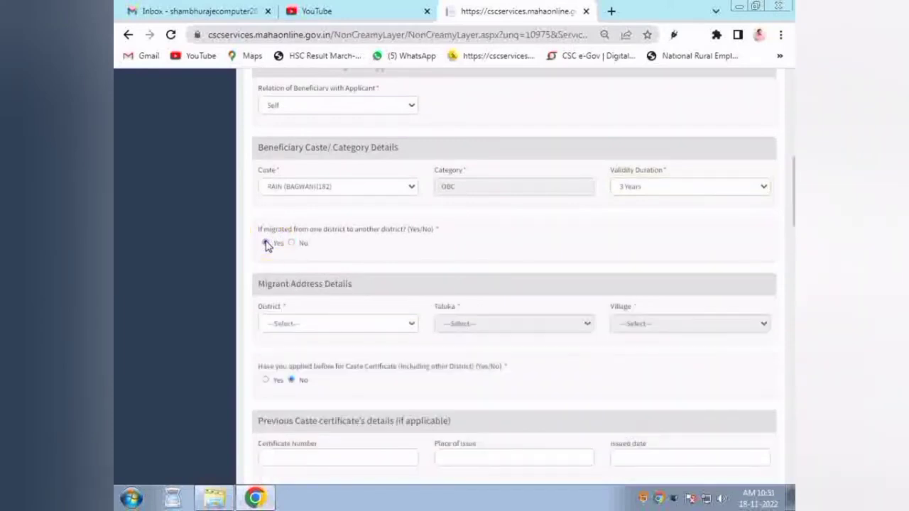
{"action": "left_click", "coordinate": [282, 325]}
{"action": "left_click", "coordinate": [282, 325]}
{"action": "left_click_drag", "start_coordinate": [255, 284], "coordinate": [353, 283]}
{"action": "left_click", "coordinate": [357, 323]}
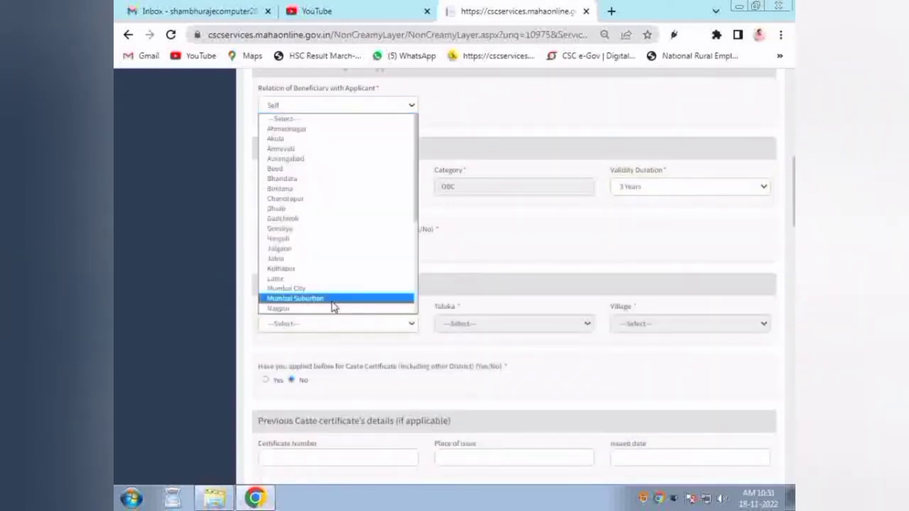
{"action": "key", "text": "Down"}
{"action": "key", "text": "Down"}
{"action": "key", "text": "Down"}
{"action": "key", "text": "Down"}
{"action": "key", "text": "Down"}
{"action": "key", "text": "Down"}
{"action": "key", "text": "Down"}
{"action": "key", "text": "Down"}
{"action": "key", "text": "Return"}
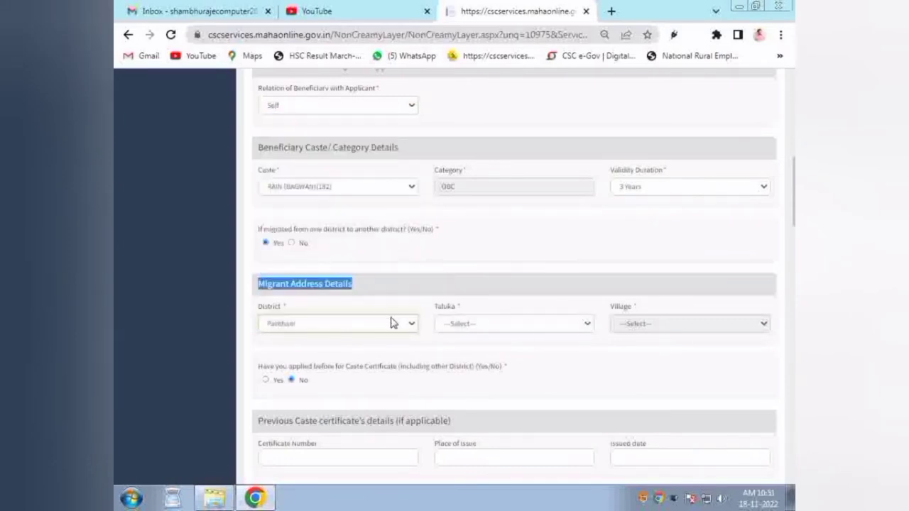
Step: Set migrant taluka Sailu and village Sailu (M Cl), then answer No to migration
{"action": "left_click", "coordinate": [480, 325]}
{"action": "left_click", "coordinate": [487, 409]}
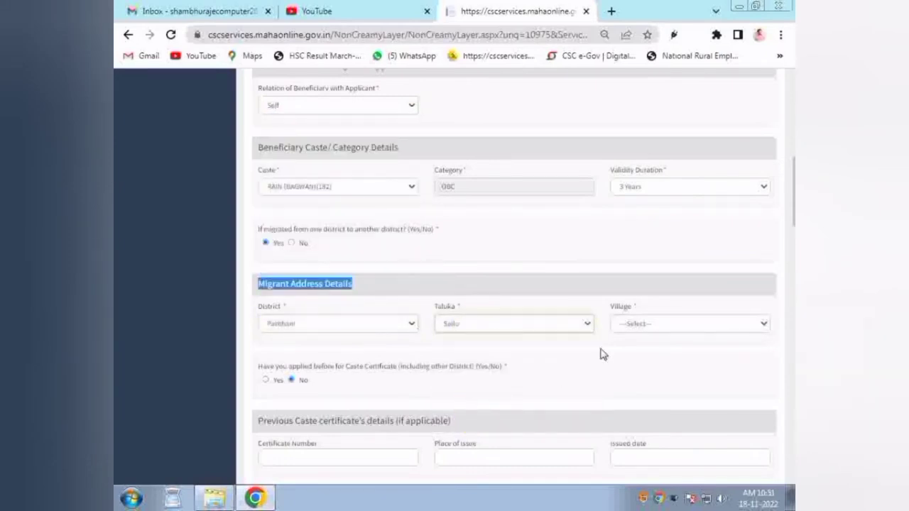
{"action": "left_click", "coordinate": [631, 331]}
{"action": "scroll", "coordinate": [630, 302], "scroll_direction": "down", "scroll_amount": 5}
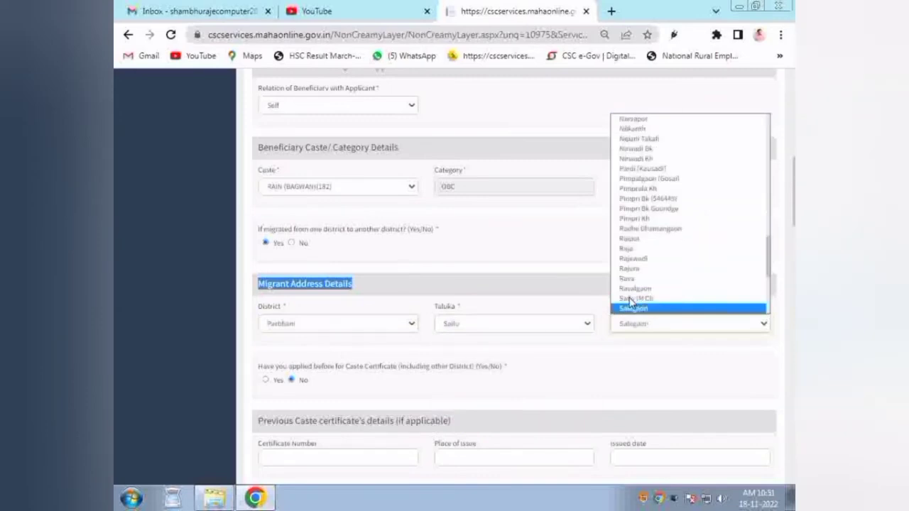
{"action": "left_click", "coordinate": [630, 304]}
{"action": "left_click", "coordinate": [354, 283]}
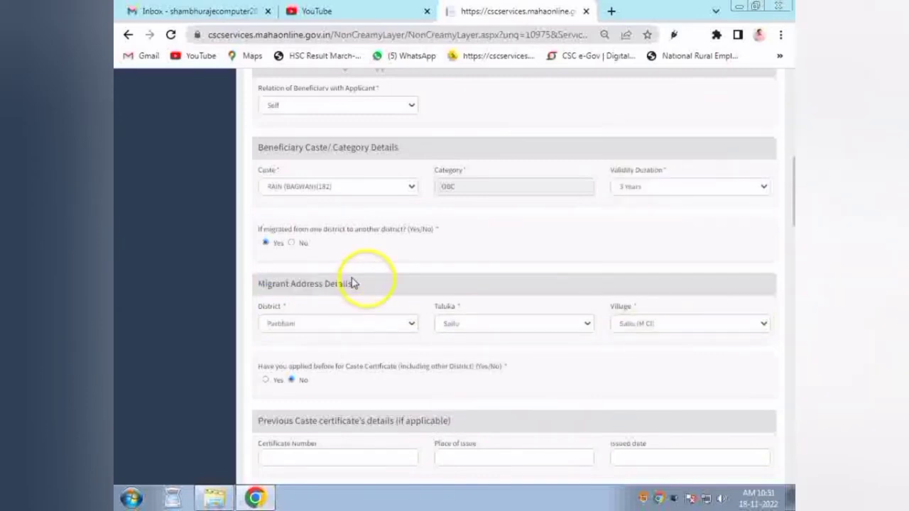
{"action": "left_click", "coordinate": [291, 243]}
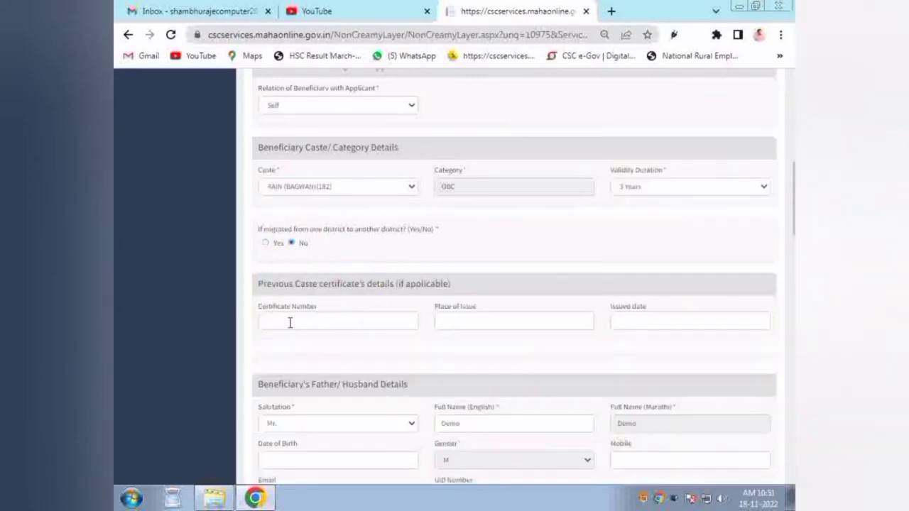
Step: Record previous caste certificate 123, issued at sailu on 23/11/2022
{"action": "left_click_drag", "start_coordinate": [258, 305], "coordinate": [318, 315]}
{"action": "left_click", "coordinate": [326, 325]}
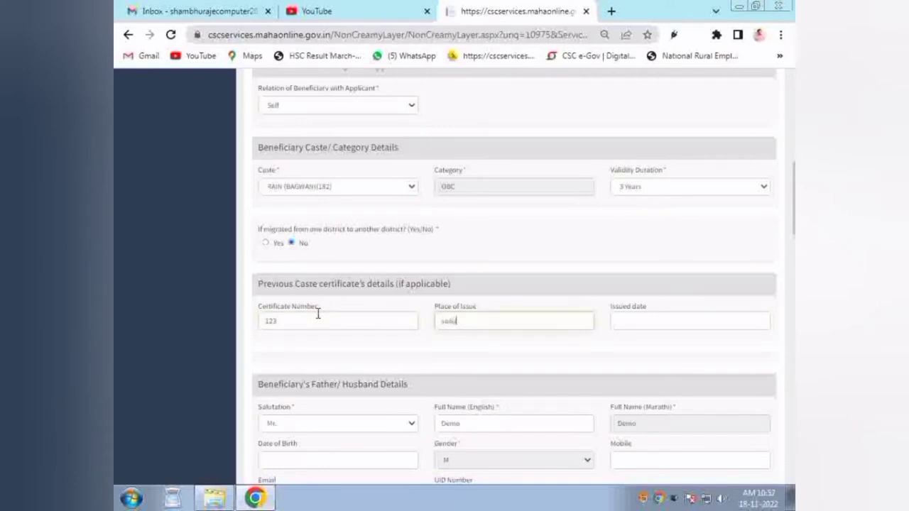
{"action": "key", "text": "Tab"}
{"action": "left_click", "coordinate": [657, 388]}
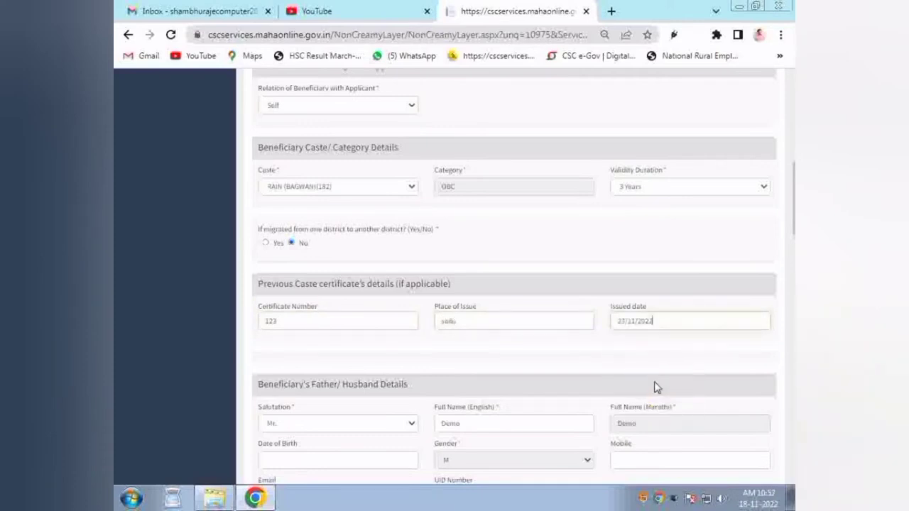
{"action": "scroll", "coordinate": [794, 212], "scroll_direction": "down", "scroll_amount": 2}
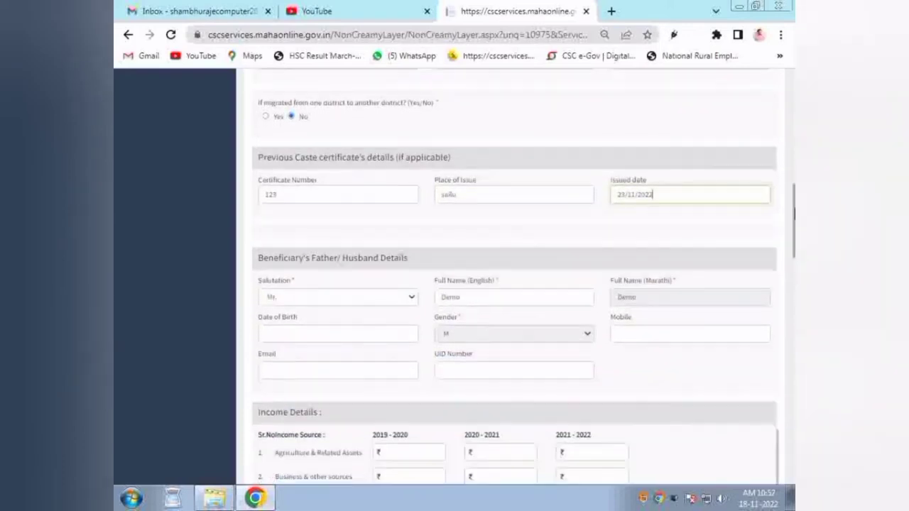
{"action": "scroll", "coordinate": [794, 213], "scroll_direction": "down", "scroll_amount": 1}
{"action": "left_click_drag", "start_coordinate": [257, 213], "coordinate": [360, 218]}
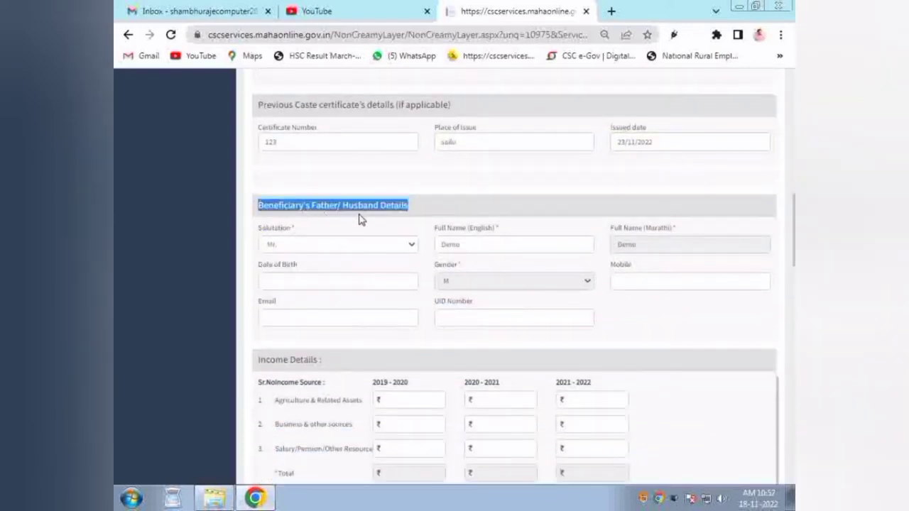
{"action": "double_click", "coordinate": [323, 204]}
{"action": "left_click", "coordinate": [376, 246]}
{"action": "left_click", "coordinate": [376, 245]}
{"action": "left_click", "coordinate": [473, 244]}
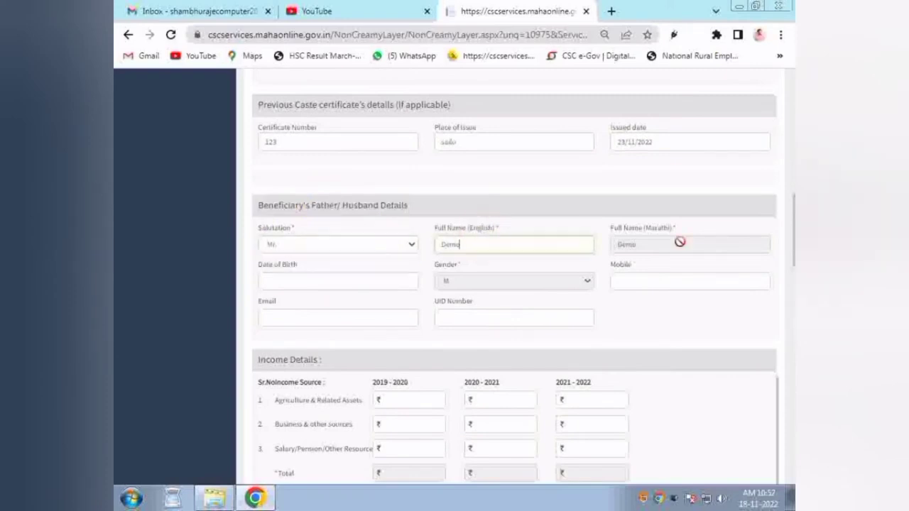
{"action": "left_click", "coordinate": [321, 287]}
{"action": "left_click", "coordinate": [297, 342]}
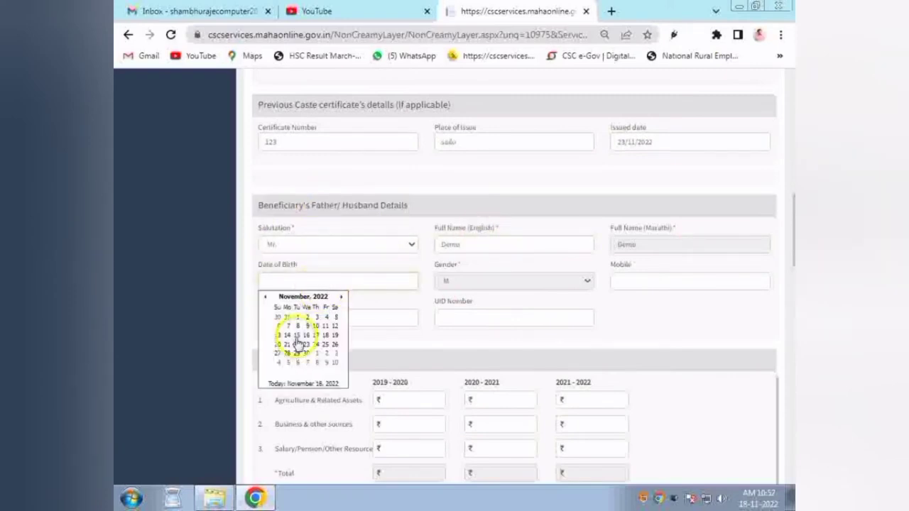
{"action": "left_click", "coordinate": [570, 122]}
{"action": "left_click", "coordinate": [319, 284]}
{"action": "triple_click", "coordinate": [314, 270]}
{"action": "left_click", "coordinate": [319, 271]}
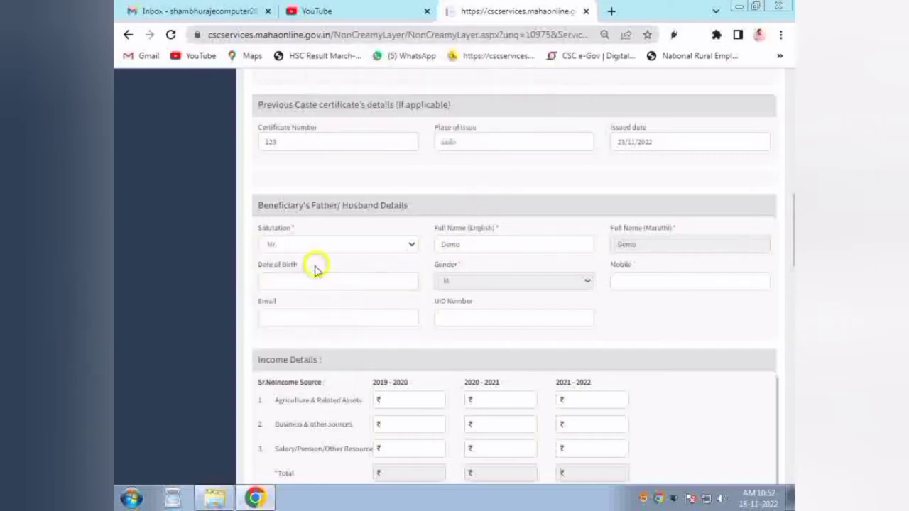
{"action": "left_click", "coordinate": [687, 283]}
{"action": "left_click", "coordinate": [391, 315]}
{"action": "left_click", "coordinate": [479, 318]}
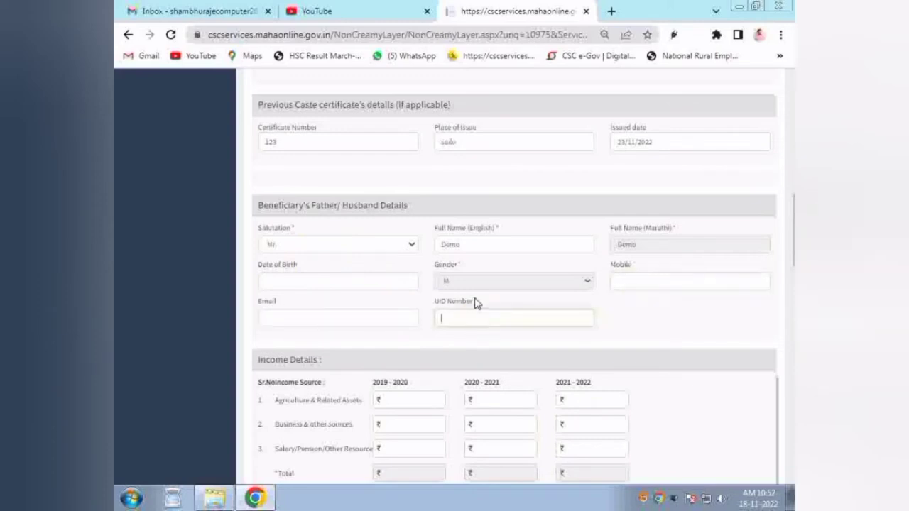
Step: Highlight the Income Details heading, year columns and Agriculture & Related Assets label
{"action": "scroll", "coordinate": [773, 284], "scroll_direction": "down", "scroll_amount": 3}
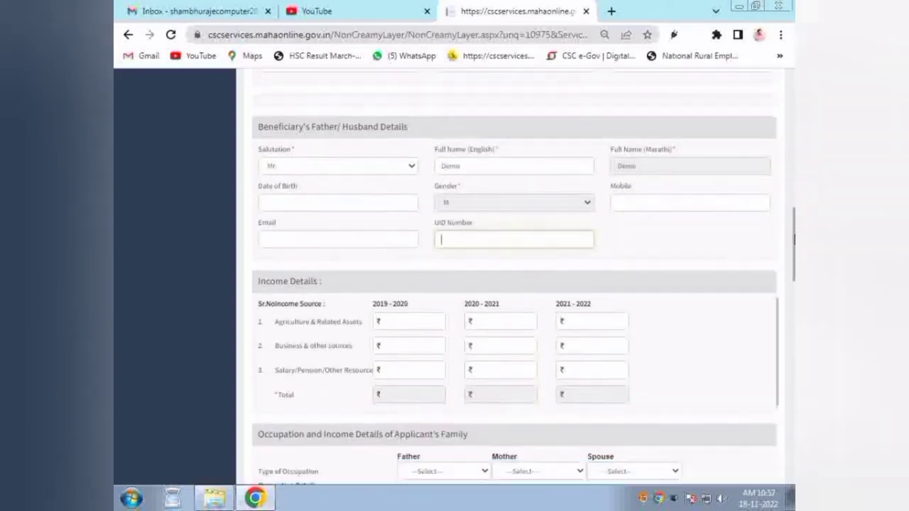
{"action": "left_click_drag", "start_coordinate": [258, 206], "coordinate": [331, 219]}
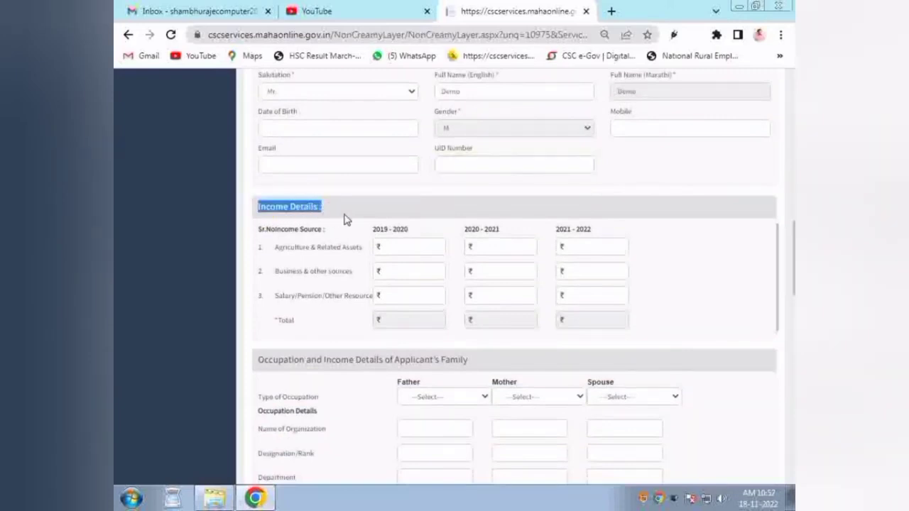
{"action": "left_click", "coordinate": [277, 245]}
{"action": "left_click_drag", "start_coordinate": [260, 228], "coordinate": [603, 230]}
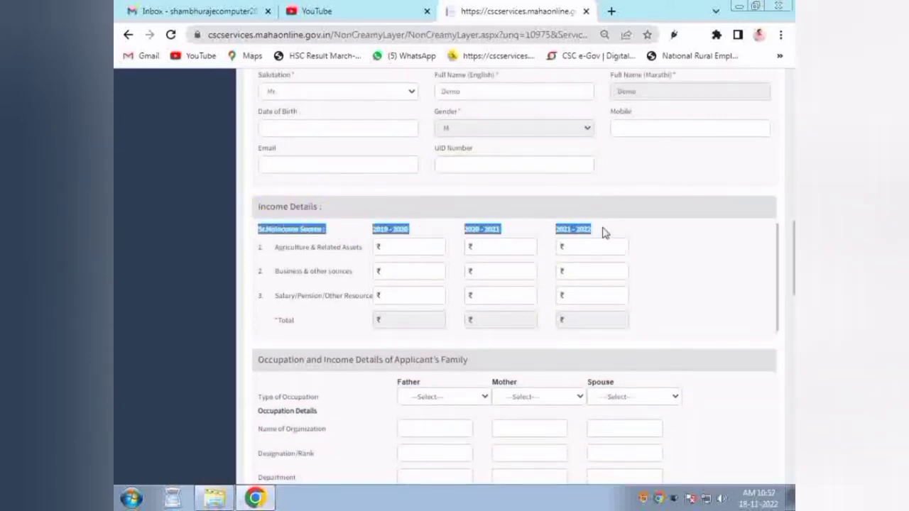
{"action": "left_click", "coordinate": [470, 239]}
{"action": "left_click_drag", "start_coordinate": [330, 258], "coordinate": [346, 243]}
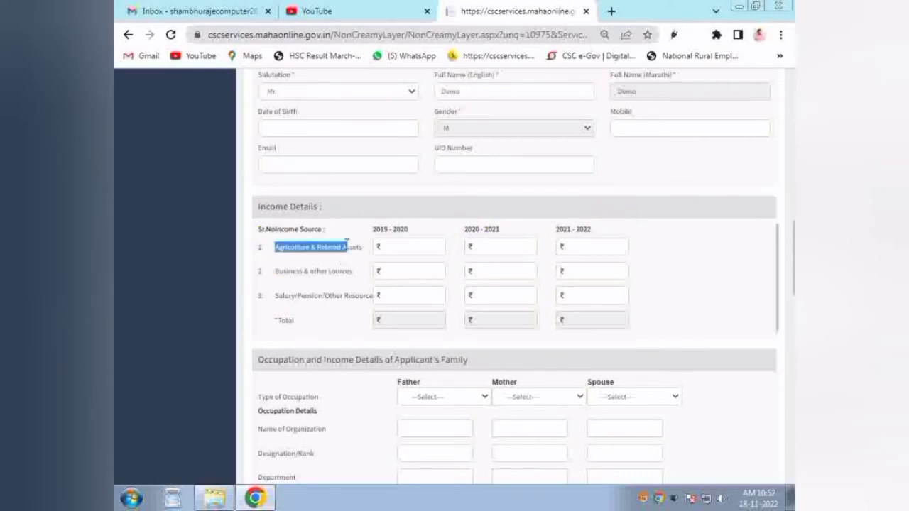
Step: Enter 45000 agriculture income for each year and 00 business and salary income
{"action": "left_click", "coordinate": [405, 246]}
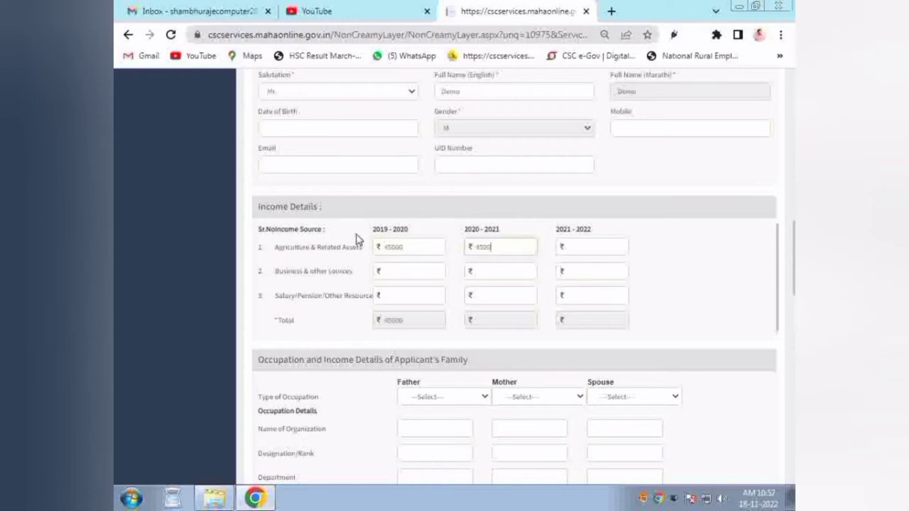
{"action": "key", "text": "Tab"}
{"action": "type", "text": "45"}
{"action": "key", "text": "Tab"}
{"action": "type", "text": "00"}
{"action": "key", "text": "Tab"}
{"action": "type", "text": "00"}
{"action": "key", "text": "Tab"}
{"action": "type", "text": "0"}
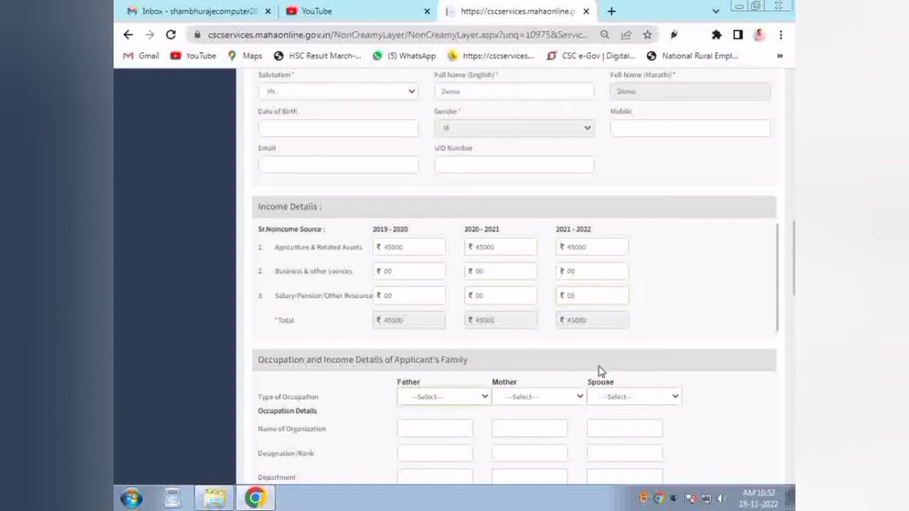
Step: Enter education as the reason for the application
{"action": "scroll", "coordinate": [794, 315], "scroll_direction": "down", "scroll_amount": 3}
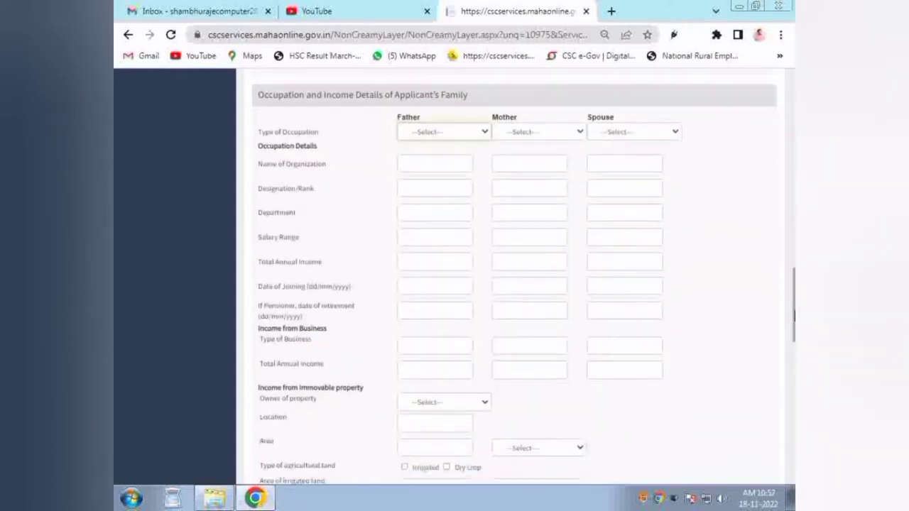
{"action": "scroll", "coordinate": [367, 208], "scroll_direction": "up", "scroll_amount": 1}
{"action": "scroll", "coordinate": [345, 383], "scroll_direction": "down", "scroll_amount": 10}
{"action": "left_click", "coordinate": [345, 384]}
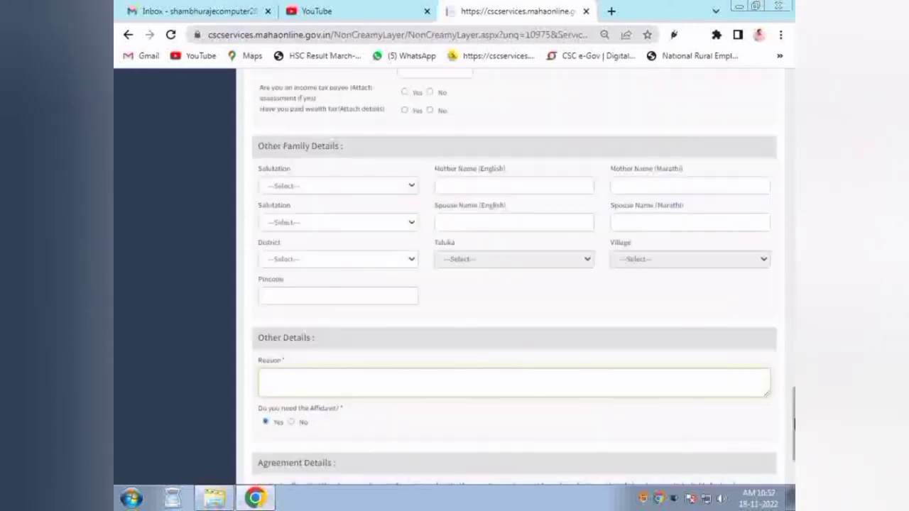
{"action": "scroll", "coordinate": [508, 357], "scroll_direction": "down", "scroll_amount": 2}
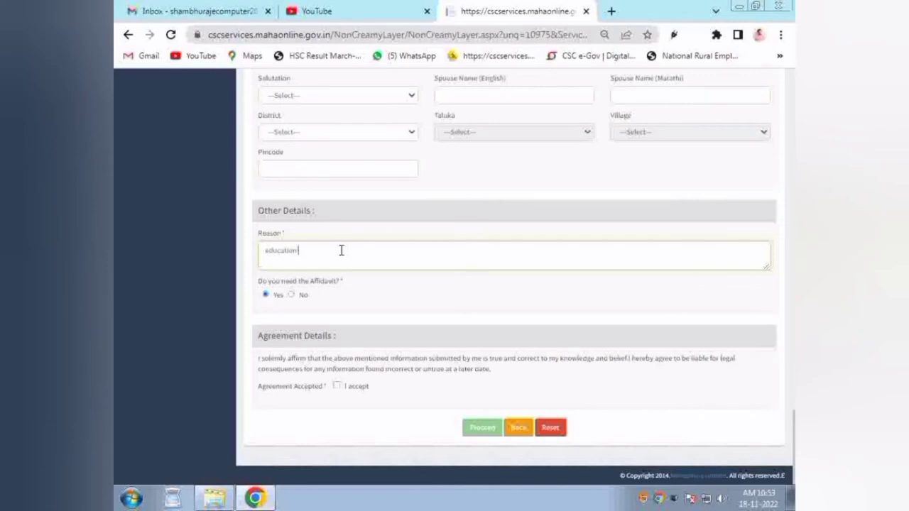
Step: Keep the affidavit answer Yes, accept the declaration, and submit with Proceed
{"action": "left_click", "coordinate": [267, 295]}
{"action": "left_click", "coordinate": [292, 294]}
{"action": "left_click", "coordinate": [266, 294]}
{"action": "left_click", "coordinate": [337, 386]}
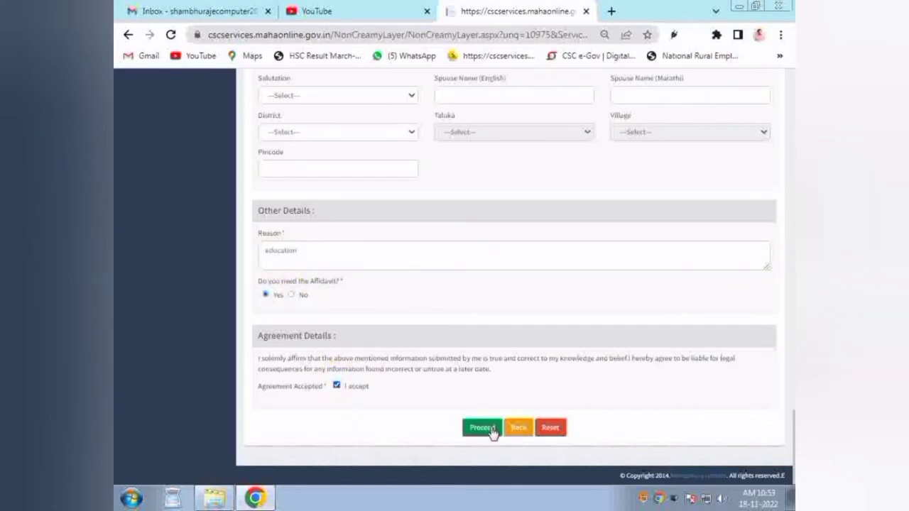
{"action": "left_click", "coordinate": [482, 429]}
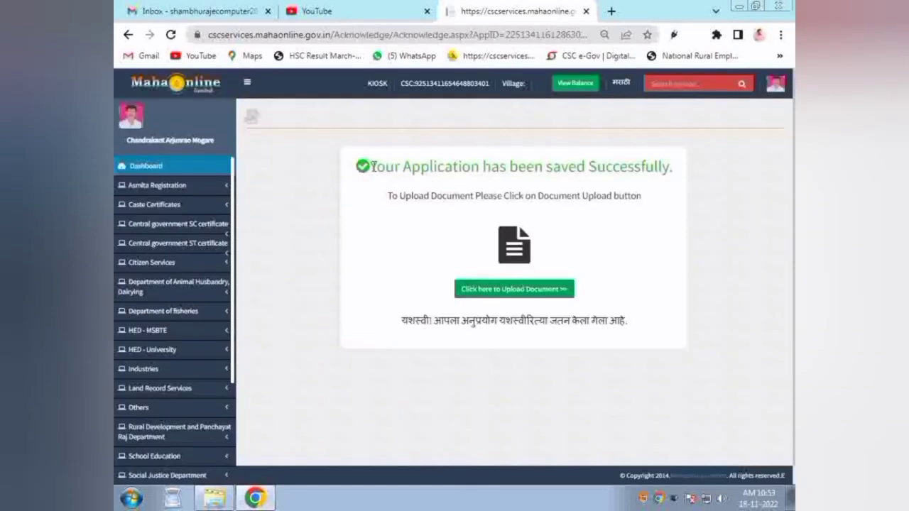
Step: Acknowledge the application saved message and continue to the document upload page
{"action": "left_click_drag", "start_coordinate": [371, 166], "coordinate": [674, 167]}
{"action": "left_click", "coordinate": [634, 203]}
{"action": "left_click", "coordinate": [489, 289]}
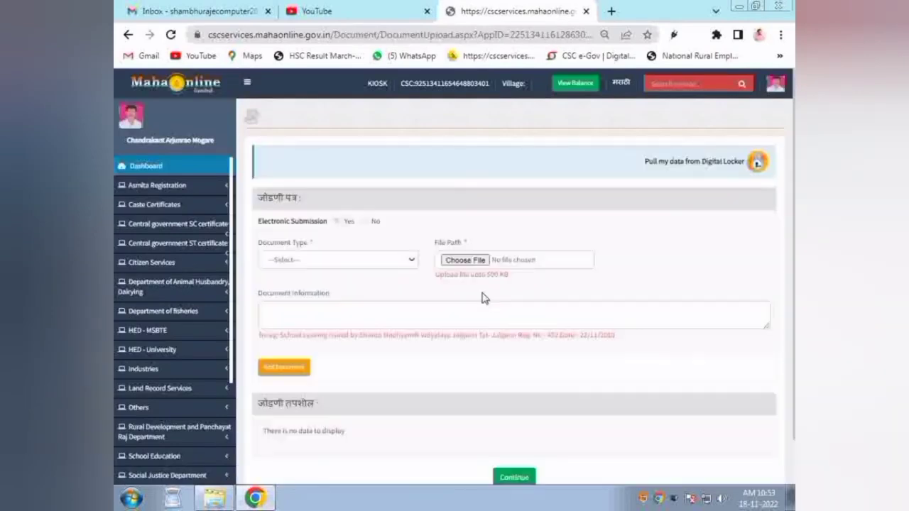
Step: Choose 'Caste Certificate issued by the Local Competent Authority' as the document type
{"action": "left_click", "coordinate": [339, 264]}
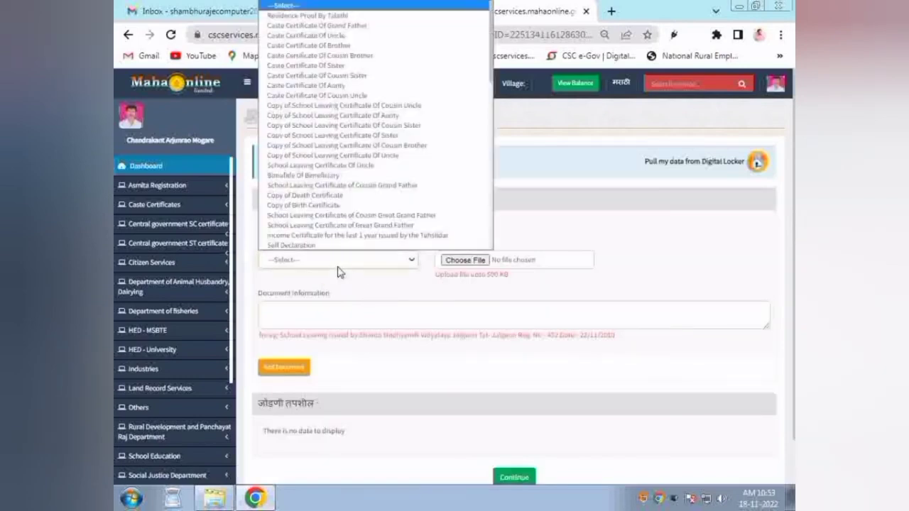
{"action": "key", "text": "Down"}
{"action": "key", "text": "Down"}
{"action": "key", "text": "Down"}
{"action": "key", "text": "Down"}
{"action": "key", "text": "Down"}
{"action": "key", "text": "Down"}
{"action": "key", "text": "Down"}
{"action": "key", "text": "Down"}
{"action": "key", "text": "Down"}
{"action": "key", "text": "Down"}
{"action": "key", "text": "Down"}
{"action": "key", "text": "Down"}
{"action": "key", "text": "Down"}
{"action": "key", "text": "Down"}
{"action": "key", "text": "Down"}
{"action": "key", "text": "Down"}
{"action": "key", "text": "Down"}
{"action": "key", "text": "Down"}
{"action": "key", "text": "Down"}
{"action": "key", "text": "Down"}
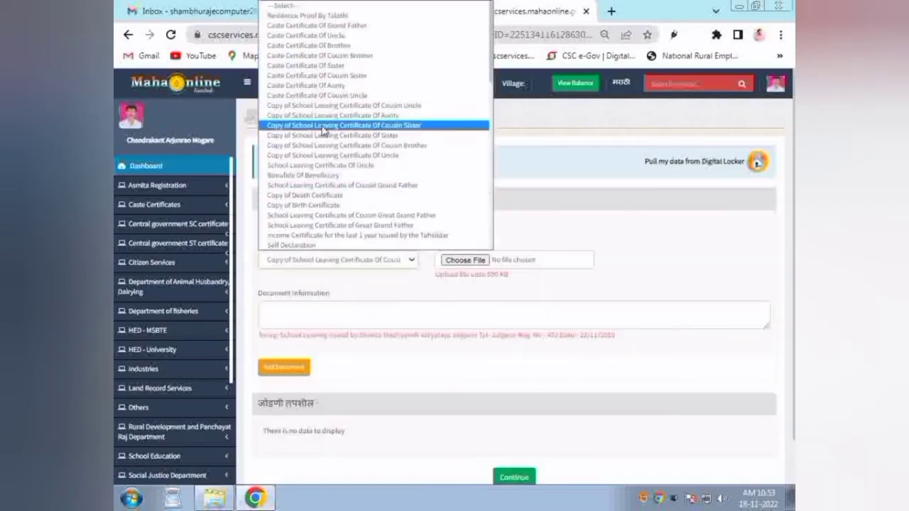
{"action": "left_click", "coordinate": [346, 364]}
{"action": "left_click", "coordinate": [365, 265]}
{"action": "key", "text": "Up"}
{"action": "key", "text": "Up"}
{"action": "key", "text": "Up"}
{"action": "key", "text": "Up"}
{"action": "key", "text": "Up"}
{"action": "key", "text": "Up"}
{"action": "key", "text": "Up"}
{"action": "key", "text": "Up"}
{"action": "key", "text": "Up"}
{"action": "key", "text": "Up"}
{"action": "key", "text": "Up"}
{"action": "key", "text": "Up"}
{"action": "key", "text": "Up"}
{"action": "key", "text": "Up"}
{"action": "key", "text": "Up"}
{"action": "key", "text": "Up"}
{"action": "key", "text": "Up"}
{"action": "key", "text": "Up"}
{"action": "key", "text": "Up"}
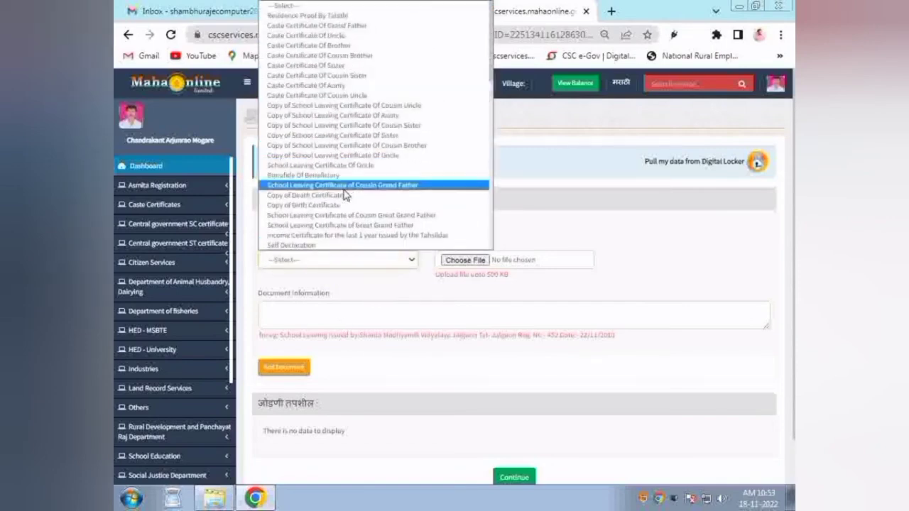
{"action": "key", "text": "Down"}
{"action": "key", "text": "Down"}
{"action": "key", "text": "Down"}
{"action": "key", "text": "Down"}
{"action": "key", "text": "Down"}
{"action": "key", "text": "Down"}
{"action": "key", "text": "Down"}
{"action": "key", "text": "Down"}
{"action": "key", "text": "Down"}
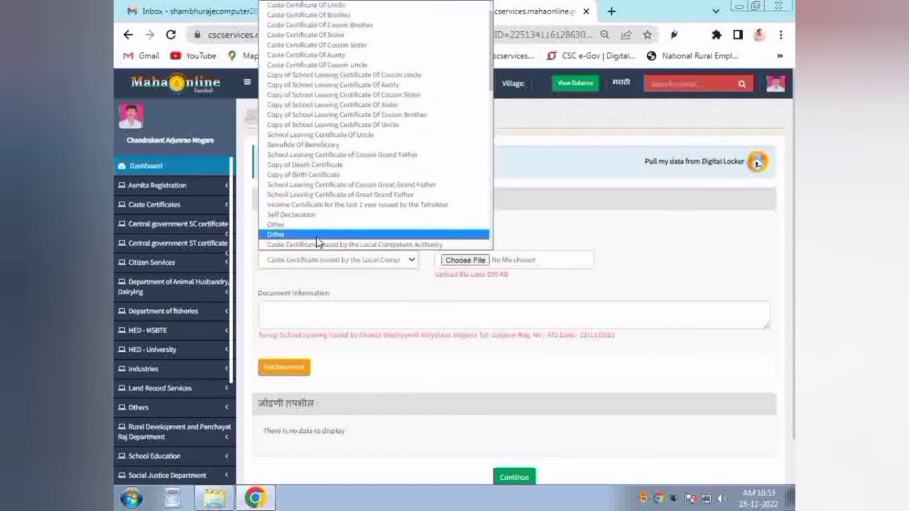
{"action": "left_click", "coordinate": [420, 246]}
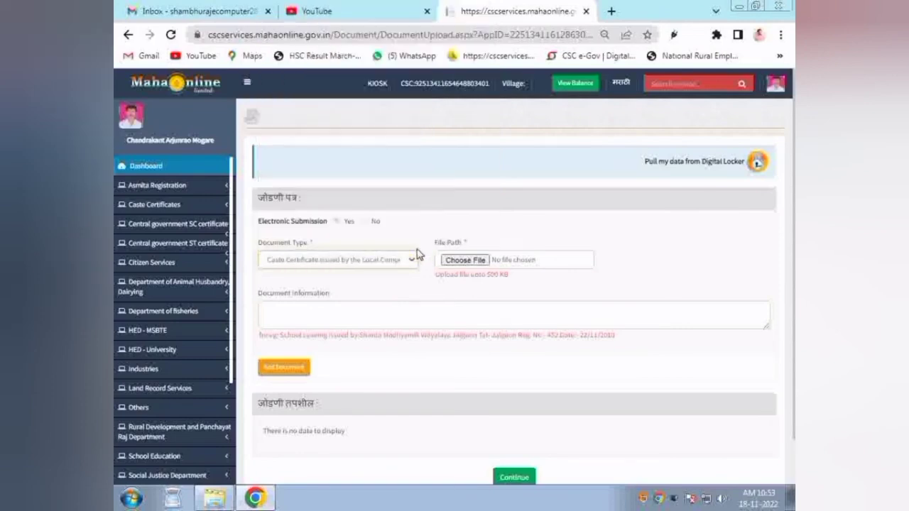
Step: Try attaching AGEPochpavti.aspx.pdf from drive D:, which is rejected for invalid characters
{"action": "left_click", "coordinate": [463, 261]}
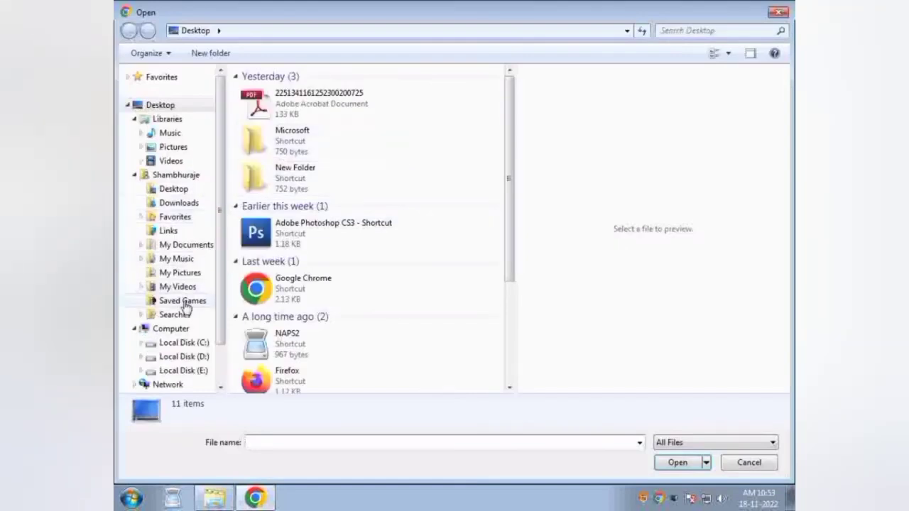
{"action": "left_click", "coordinate": [177, 357]}
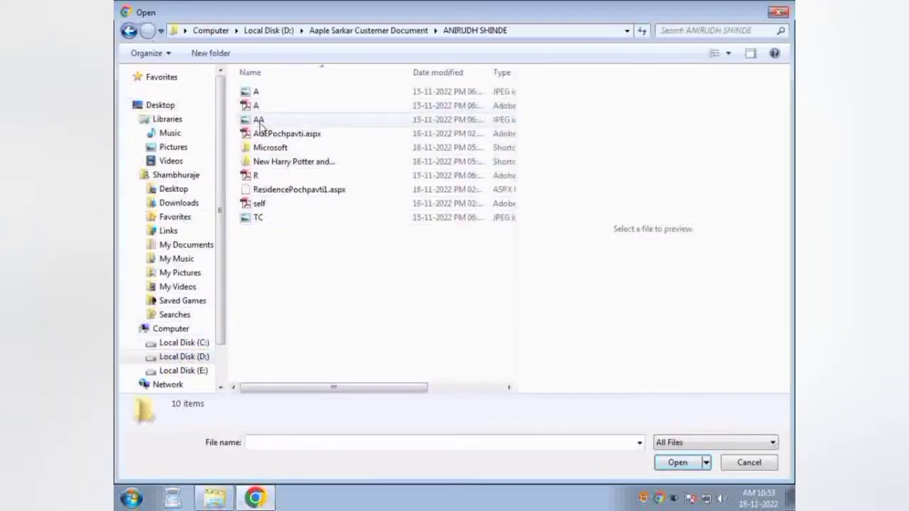
{"action": "left_click", "coordinate": [259, 135]}
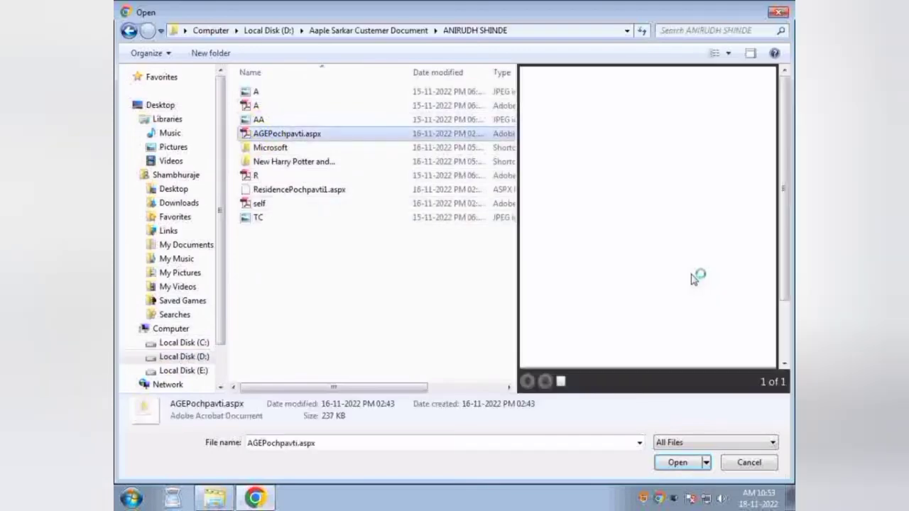
{"action": "key", "text": "Return"}
{"action": "left_click", "coordinate": [289, 365]}
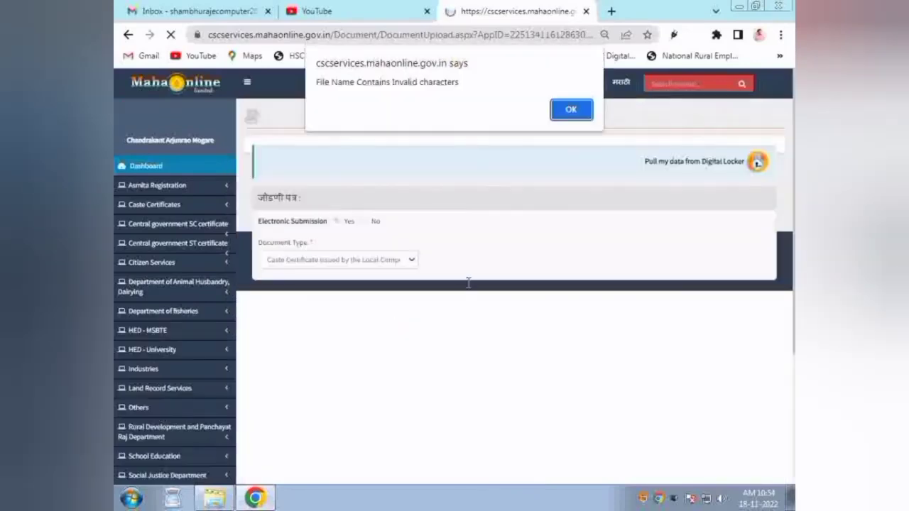
{"action": "left_click", "coordinate": [561, 121]}
Step: Pick R.pdf from the documents folder as the caste certificate file instead
{"action": "left_click", "coordinate": [460, 257]}
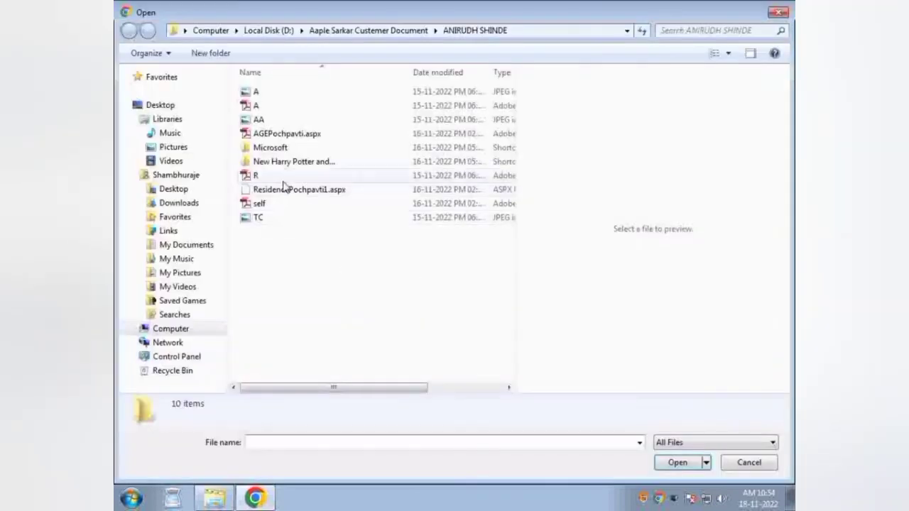
{"action": "left_click", "coordinate": [284, 175]}
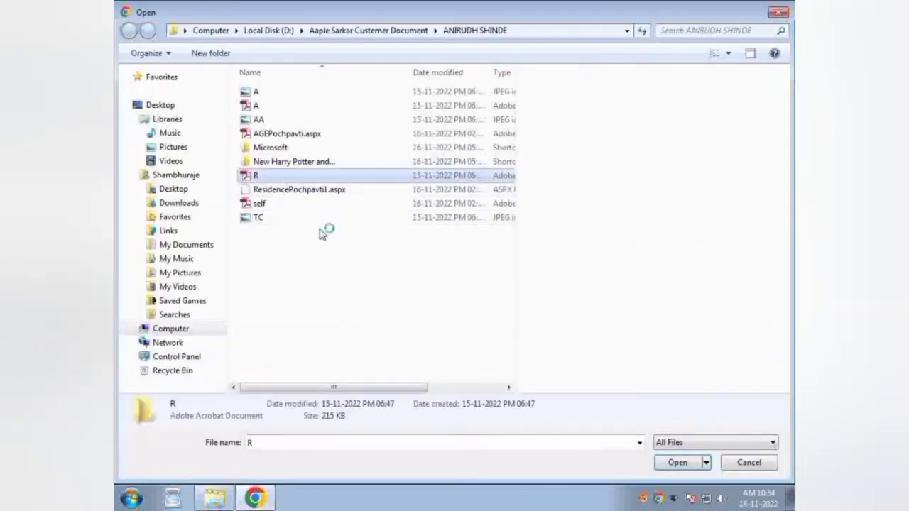
{"action": "key", "text": "Return"}
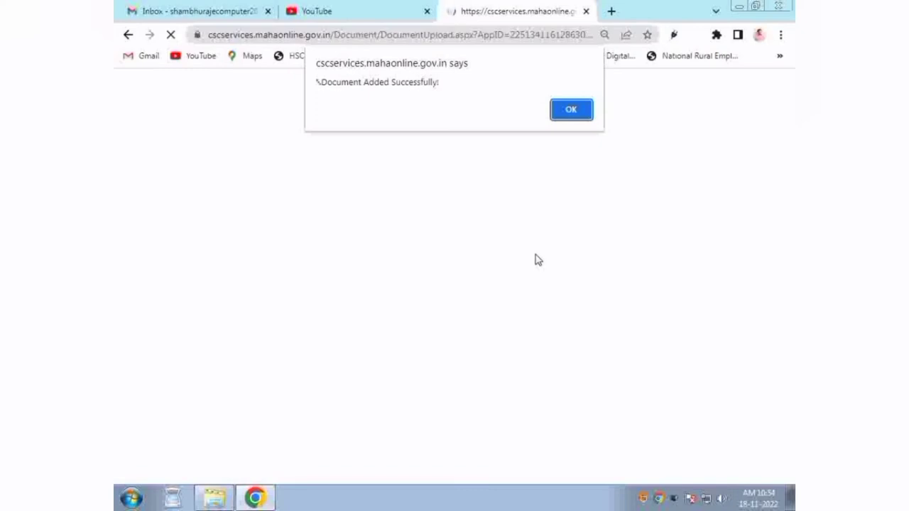
Step: Check that R.pdf is listed as the attached caste certificate
{"action": "key", "text": "Return"}
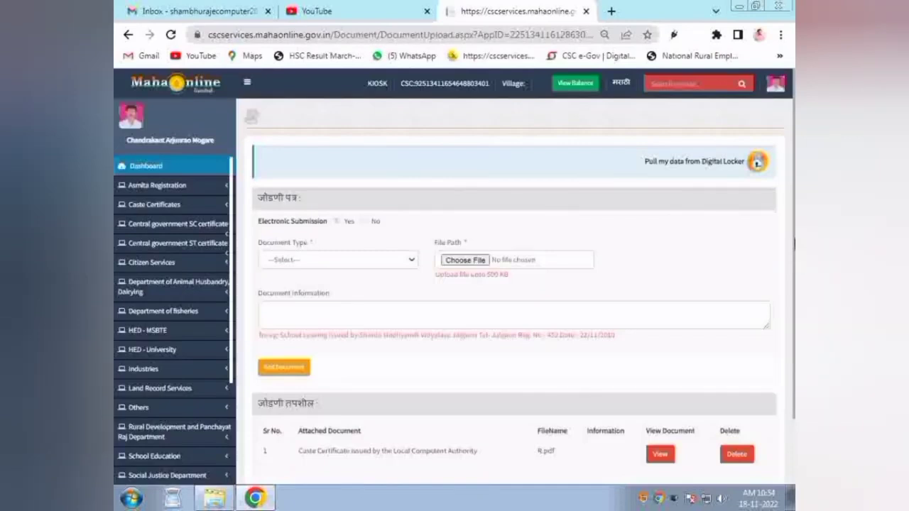
{"action": "scroll", "coordinate": [794, 362], "scroll_direction": "down", "scroll_amount": 2}
{"action": "left_click_drag", "start_coordinate": [321, 384], "coordinate": [483, 381]}
{"action": "left_click", "coordinate": [499, 385]}
{"action": "left_click_drag", "start_coordinate": [561, 380], "coordinate": [300, 376]}
Step: Add self.pdf as the Tahsildar's 3-year income certificate document
{"action": "left_click", "coordinate": [328, 185]}
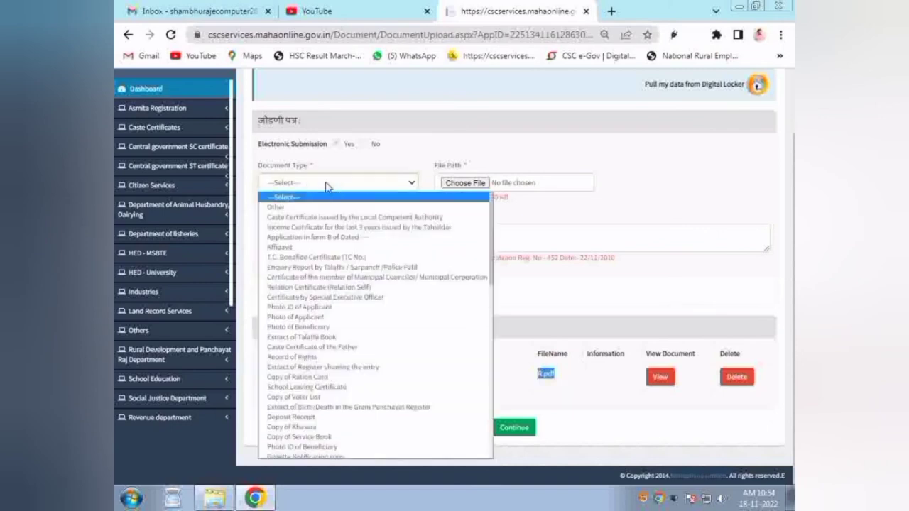
{"action": "left_click", "coordinate": [468, 257]}
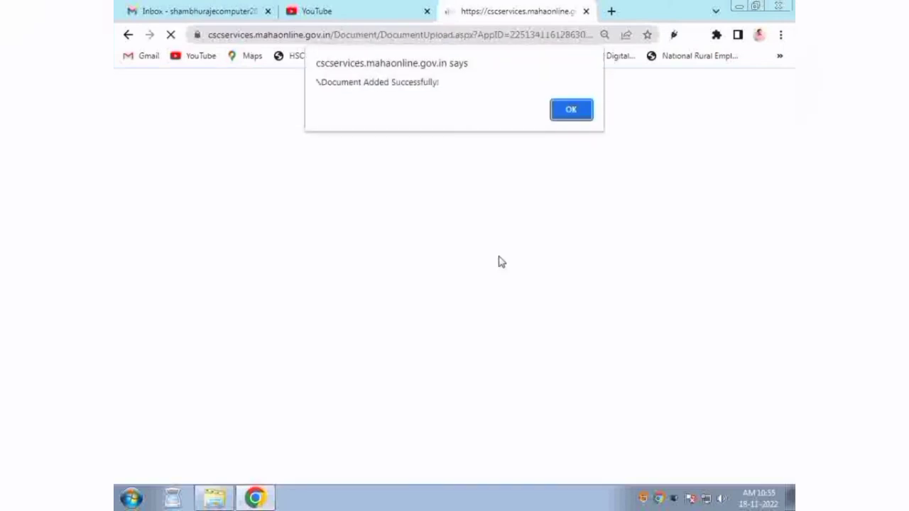
{"action": "key", "text": "Return"}
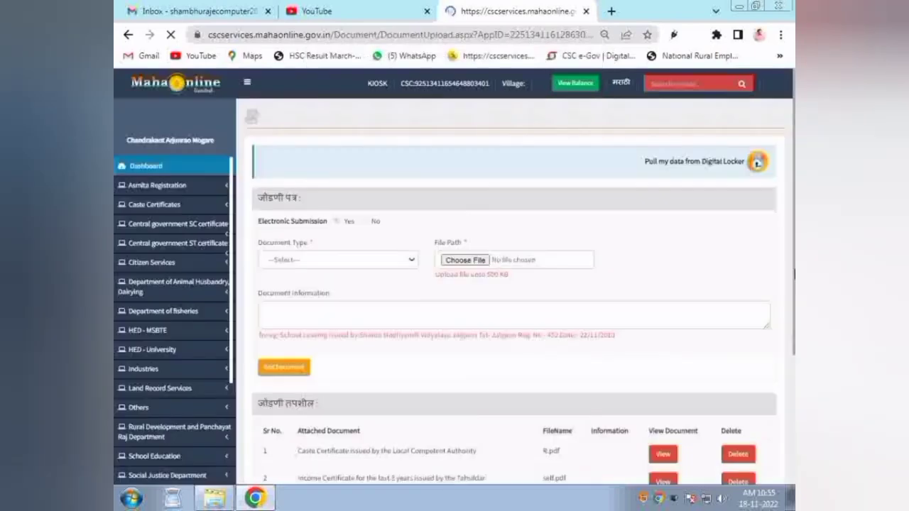
{"action": "scroll", "coordinate": [490, 320], "scroll_direction": "down", "scroll_amount": 5}
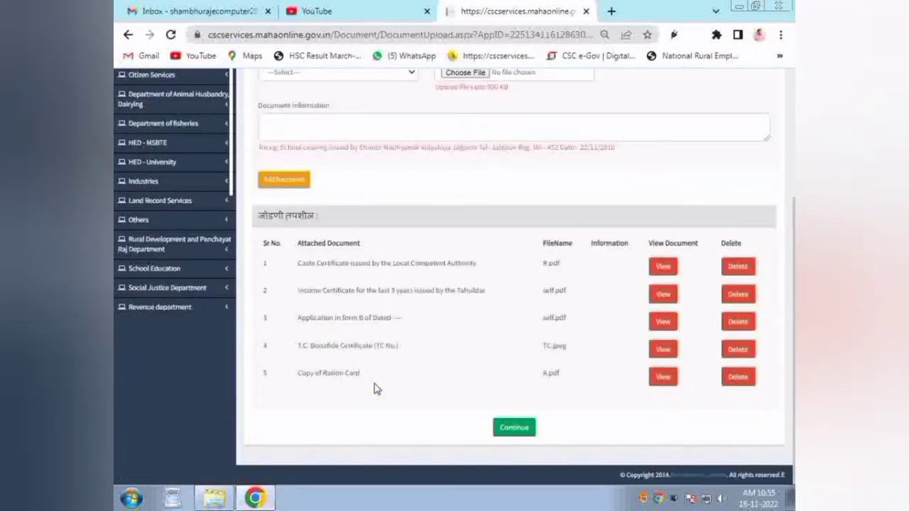
Step: Capture the applicant's live-camera photo, upload it, and proceed to the payment options page
{"action": "left_click", "coordinate": [513, 428]}
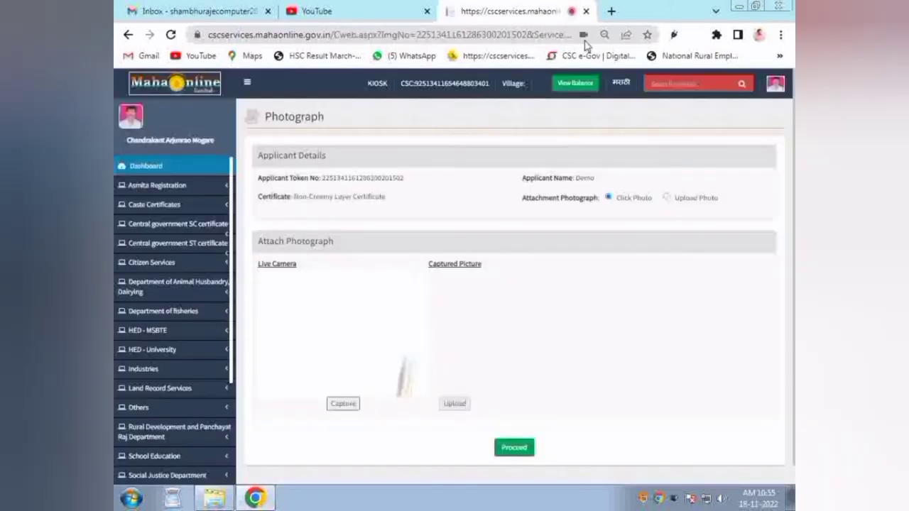
{"action": "left_click", "coordinate": [347, 407]}
{"action": "left_click", "coordinate": [347, 409]}
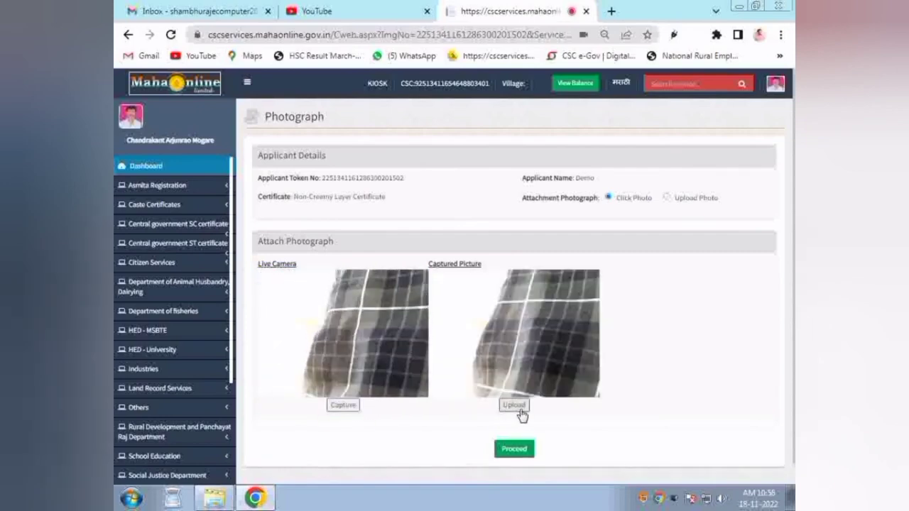
{"action": "left_click", "coordinate": [518, 410]}
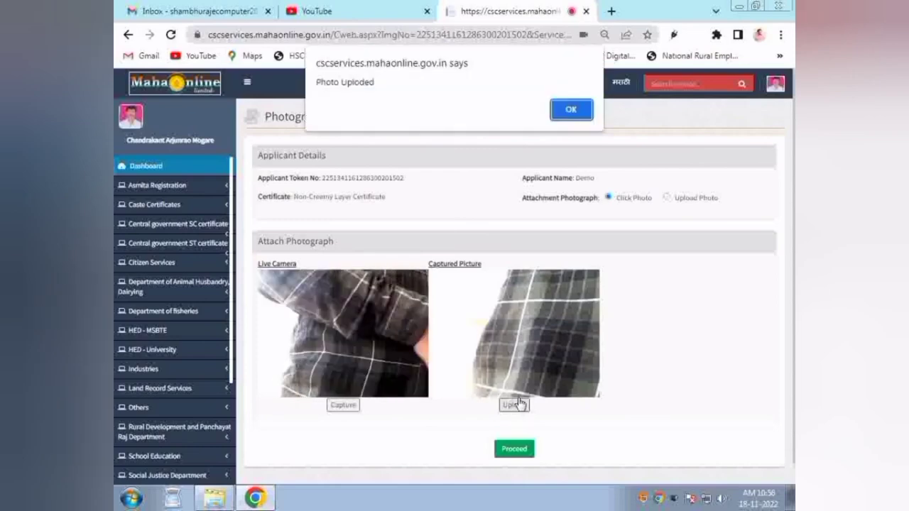
{"action": "left_click", "coordinate": [571, 110]}
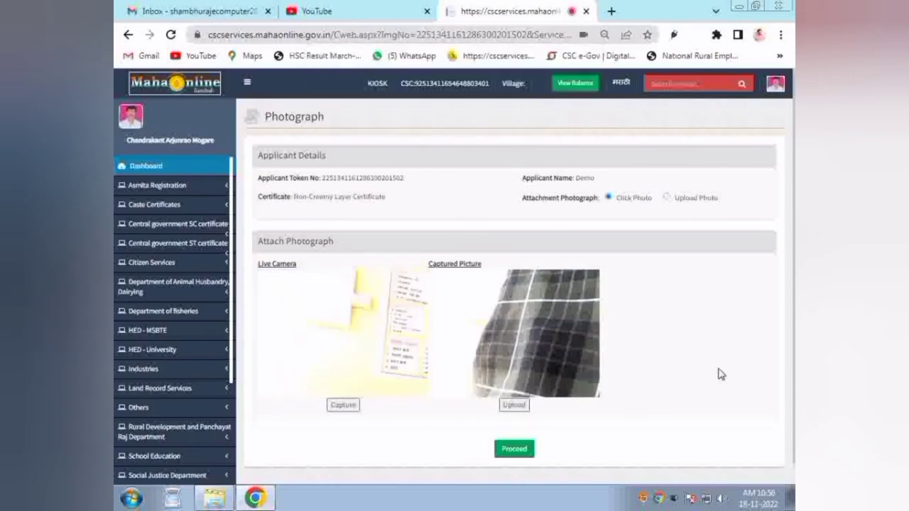
{"action": "scroll", "coordinate": [564, 424], "scroll_direction": "down", "scroll_amount": 1}
{"action": "left_click", "coordinate": [518, 429]}
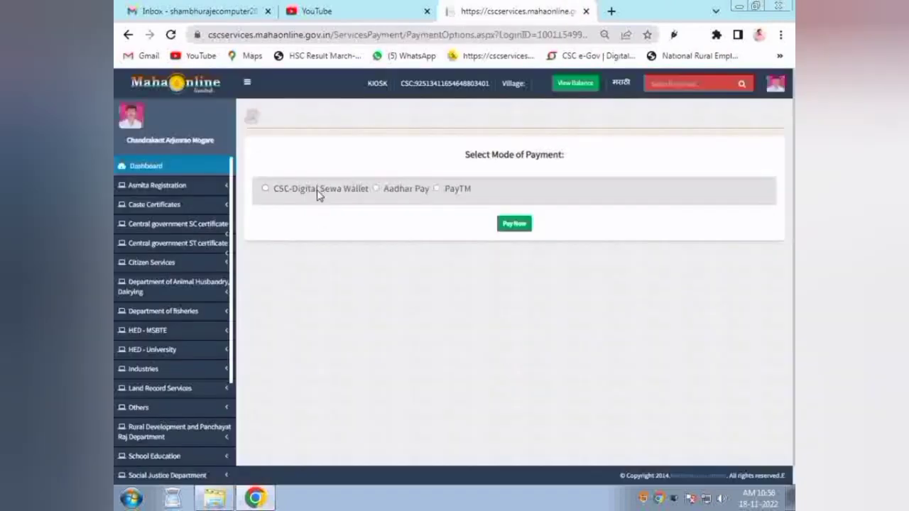
Step: Pay the ₹57.20 fee from the CSC-Digital Sewa Wallet and confirm it with the account password
{"action": "left_click", "coordinate": [317, 194]}
{"action": "left_click", "coordinate": [516, 224]}
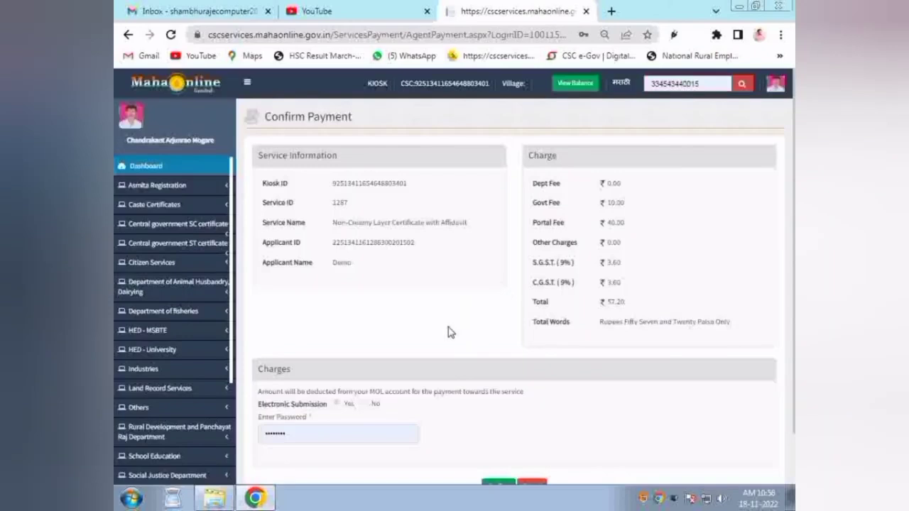
{"action": "scroll", "coordinate": [787, 269], "scroll_direction": "down", "scroll_amount": 1}
{"action": "left_click", "coordinate": [298, 382]}
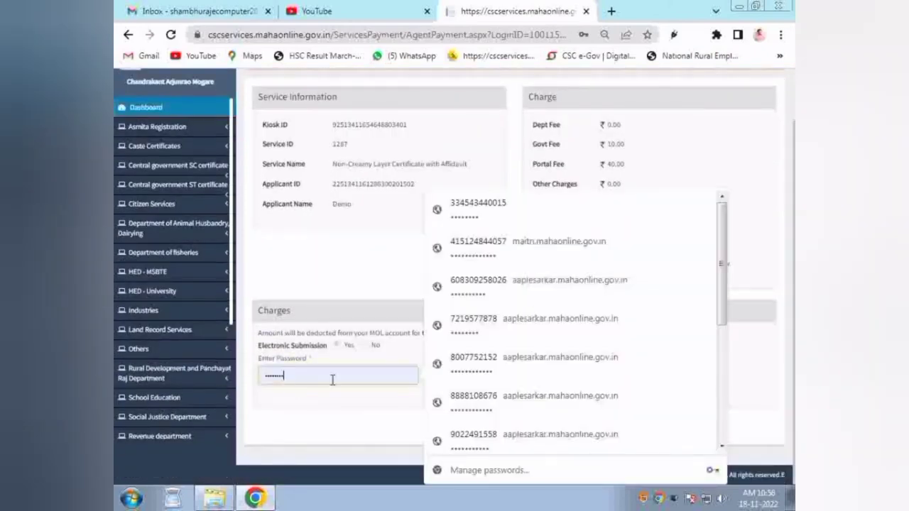
{"action": "left_click", "coordinate": [366, 421]}
{"action": "left_click", "coordinate": [499, 428]}
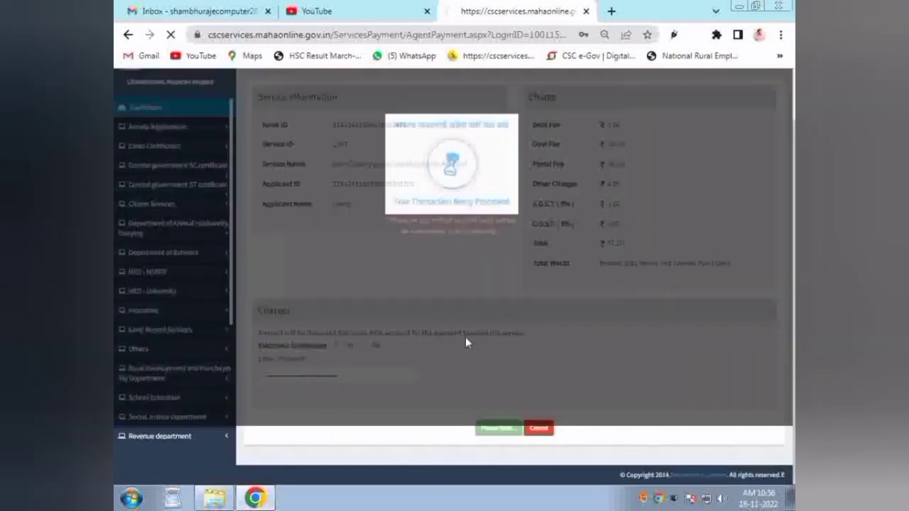